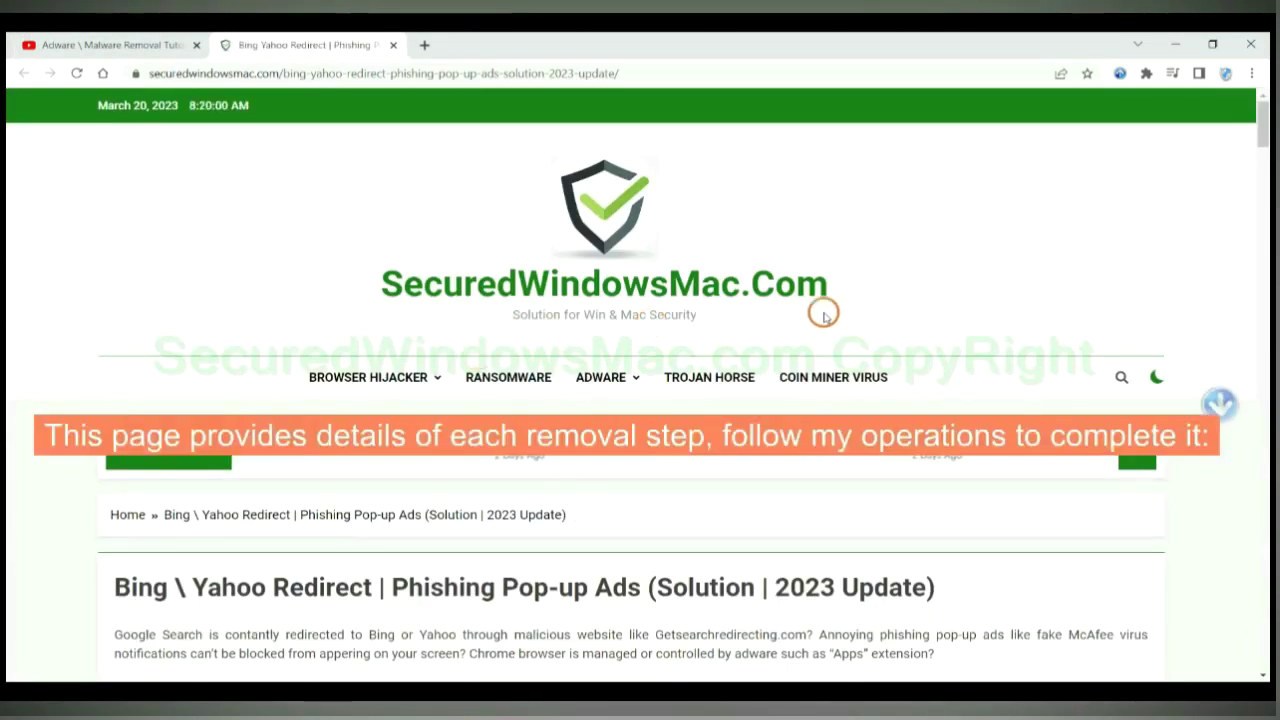
# Scroll the securedwindowsmac.com guide down to the SpyHunter Instant Automatic Removal section
pyautogui.scroll(-1, 672, 408)
pyautogui.scroll(-12, 672, 408)
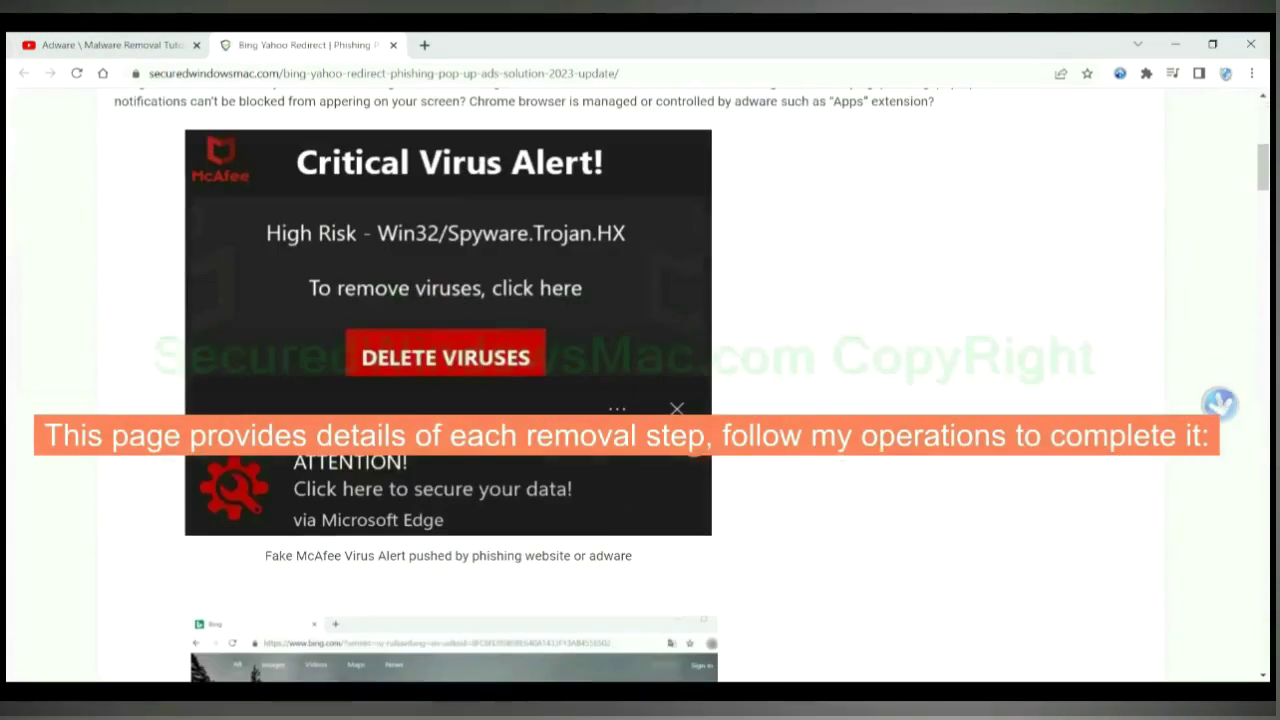
pyautogui.scroll(-2, 691, 443)
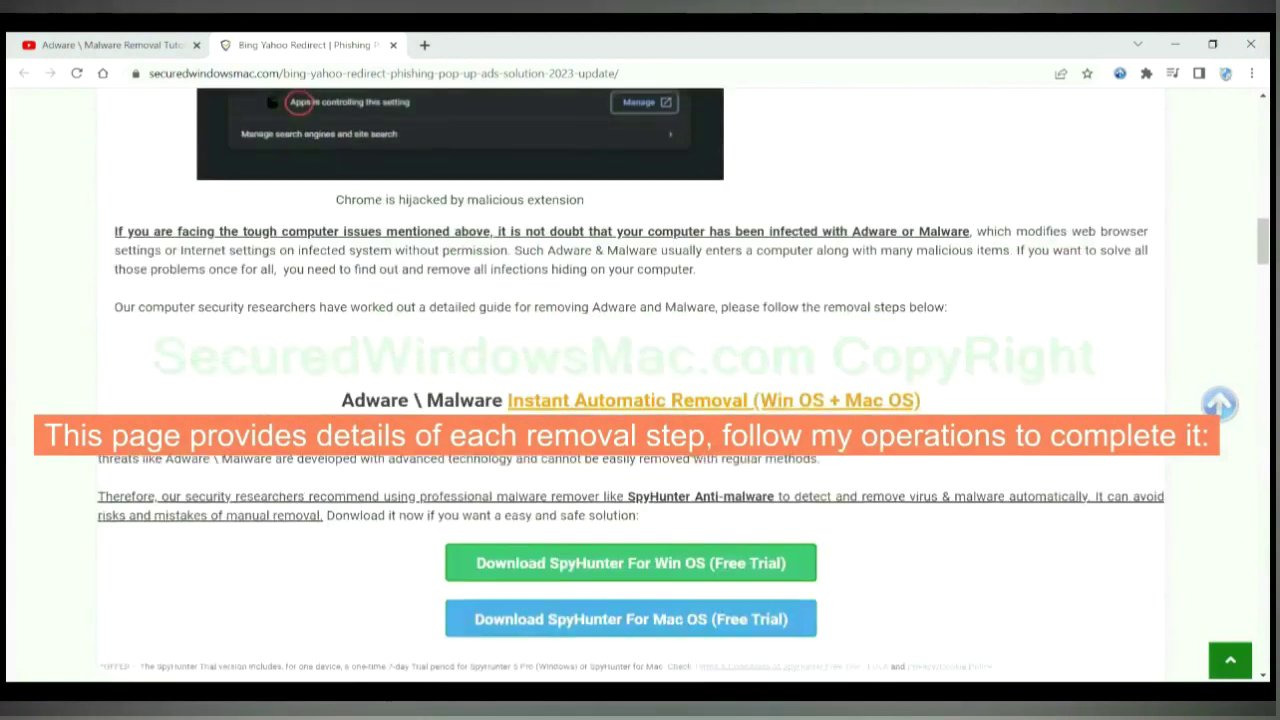
pyautogui.scroll(-1, 691, 443)
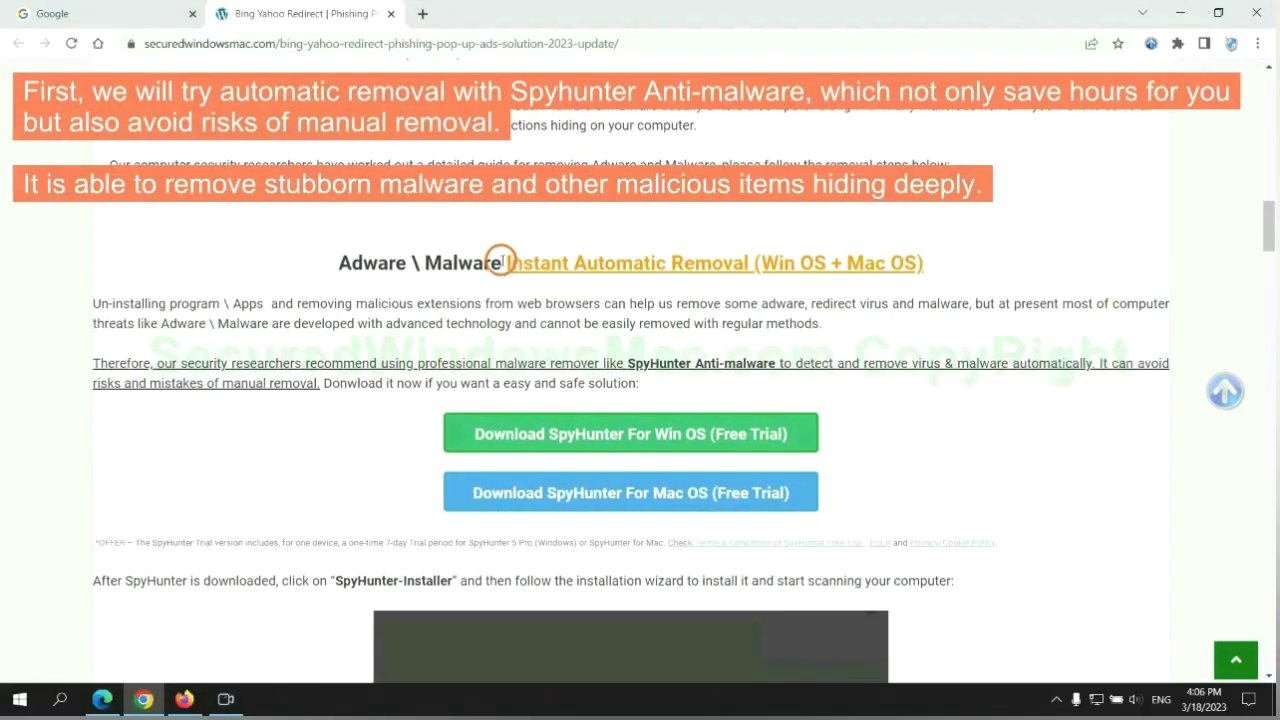
# Highlight the Instant Automatic Removal heading, then scroll to the SpyHunter download buttons
pyautogui.moveTo(503, 261); pyautogui.dragTo(750, 262)
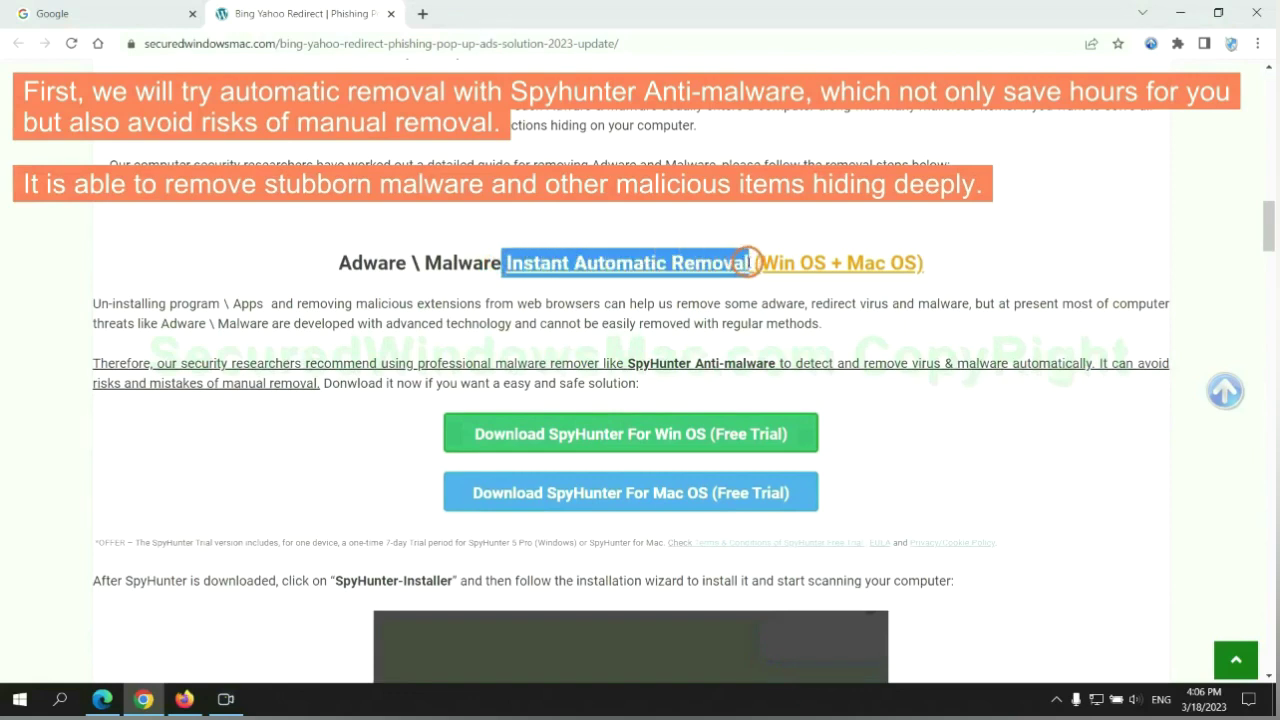
pyautogui.click(640, 222)
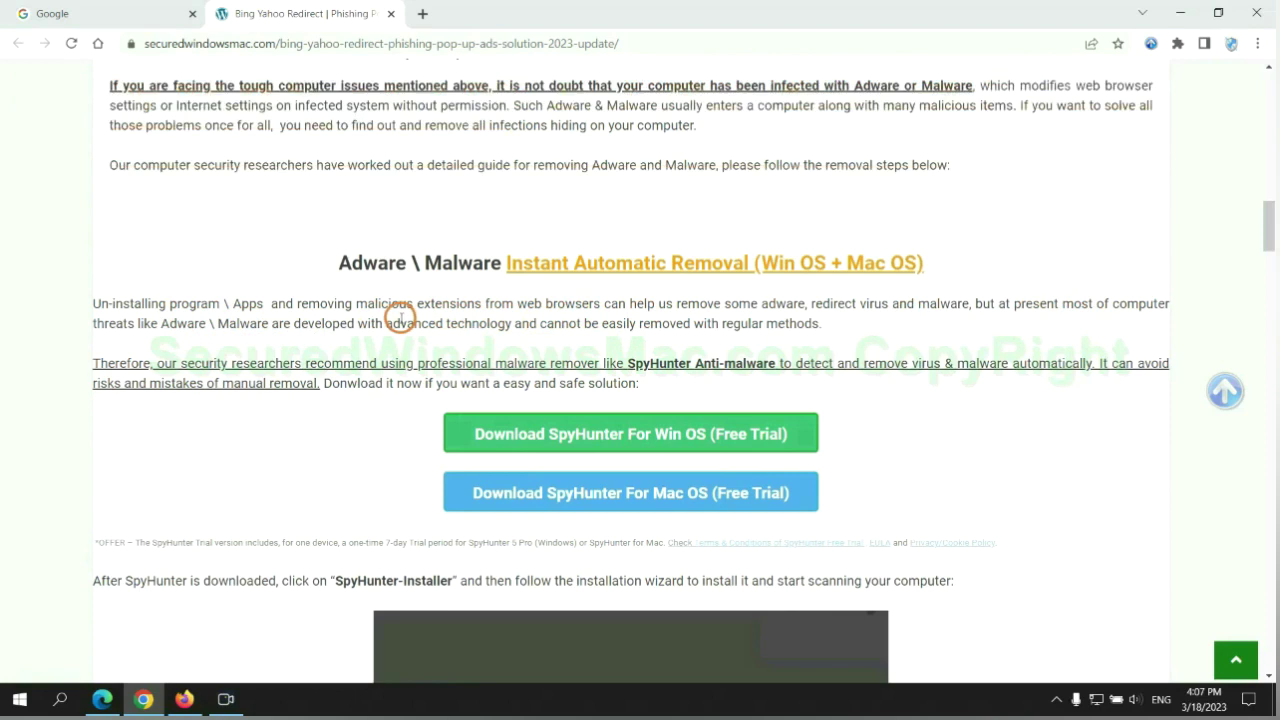
pyautogui.scroll(-1, 633, 360)
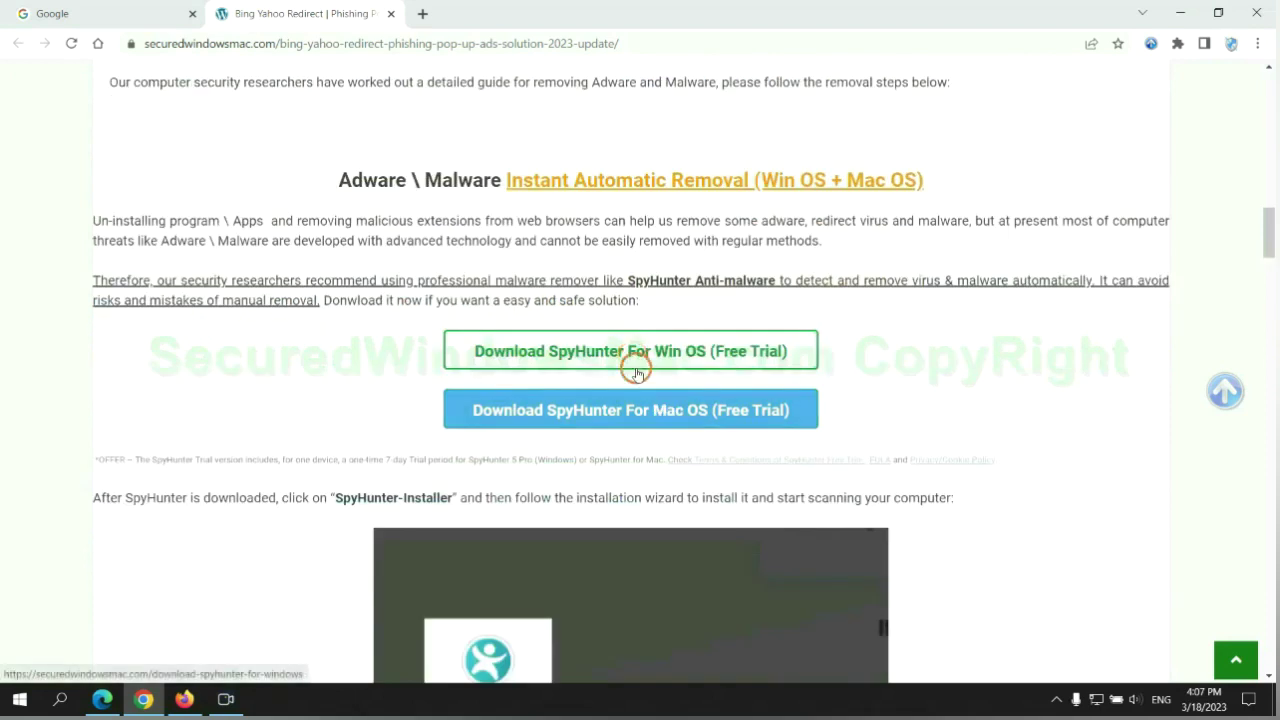
pyautogui.scroll(-1, 645, 402)
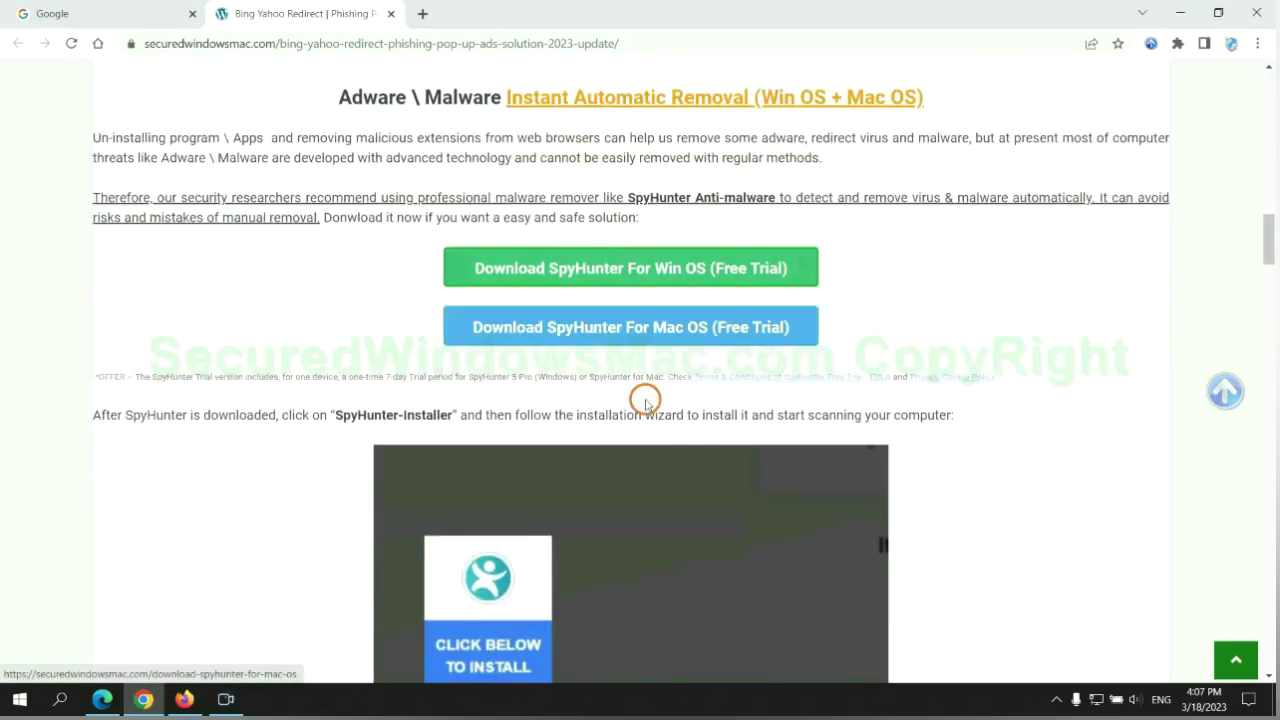
pyautogui.scroll(-1, 636, 300)
# Download the SpyHunter for Win OS free trial installer, keep it, and launch it
pyautogui.click(644, 189)
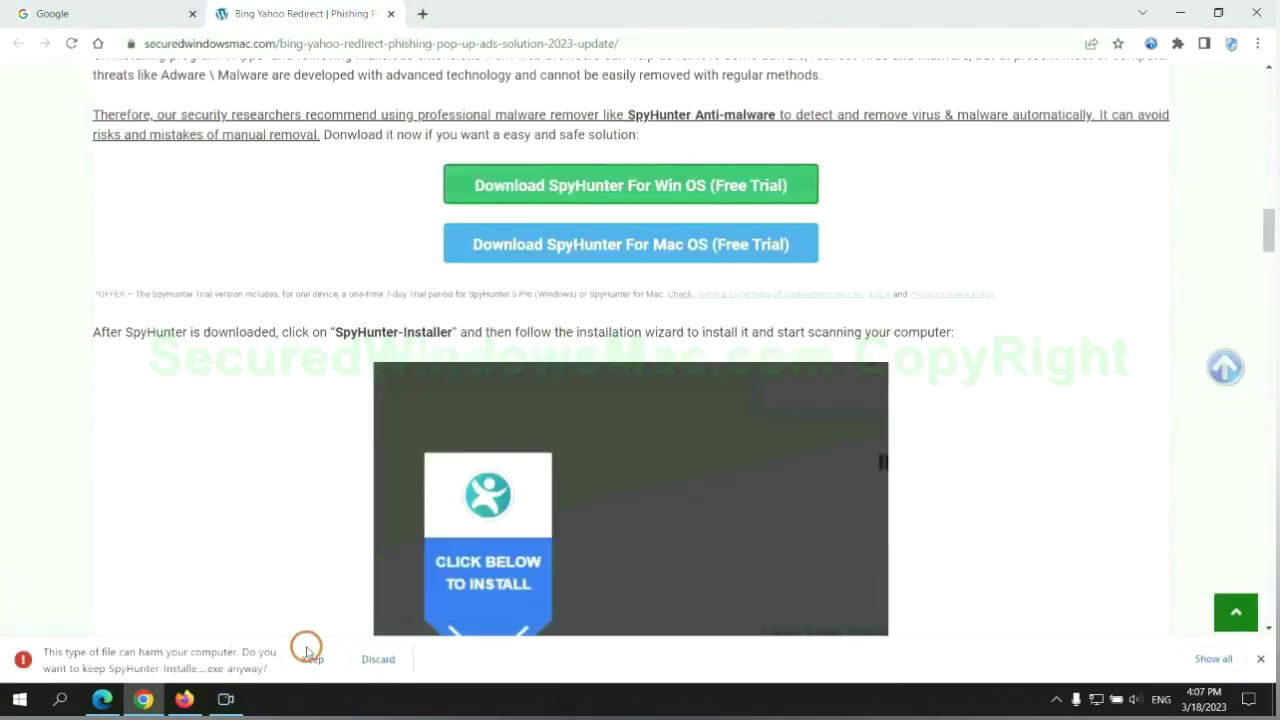
pyautogui.click(312, 658)
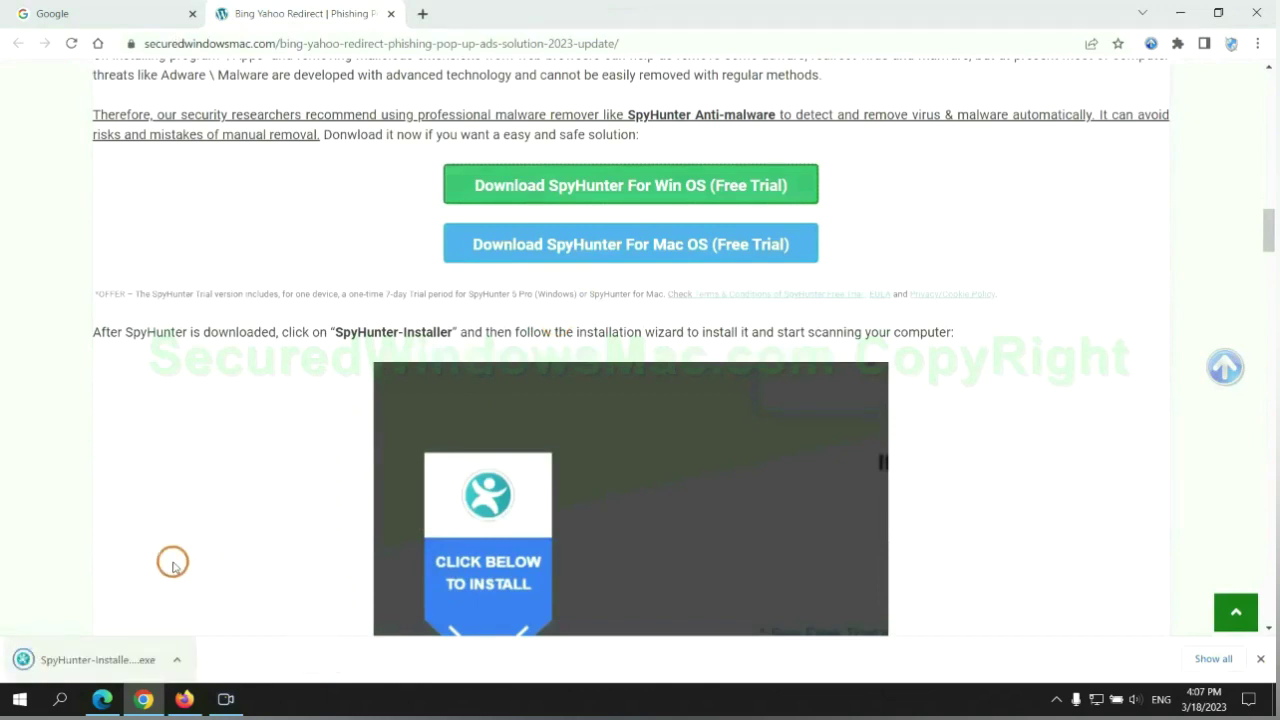
pyautogui.click(120, 660)
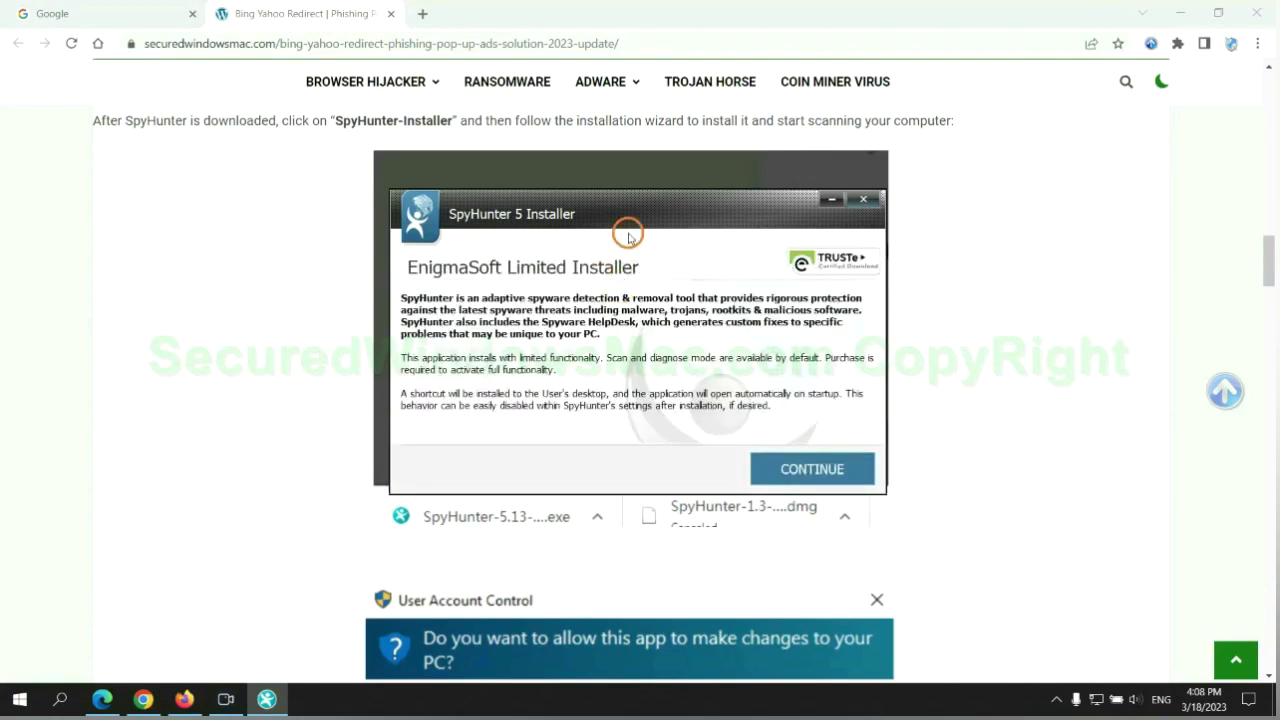
# Continue past the installer intro and accept the EULA and Privacy Policy
pyautogui.click(840, 469)
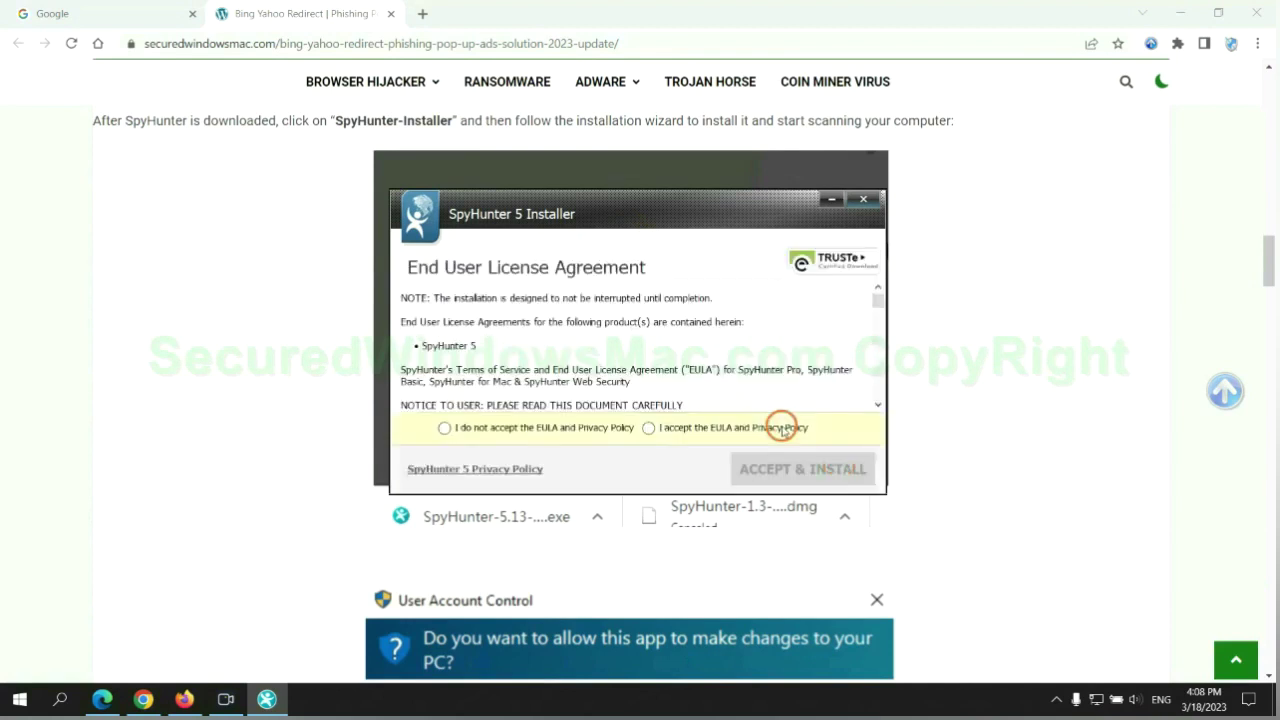
pyautogui.click(648, 428)
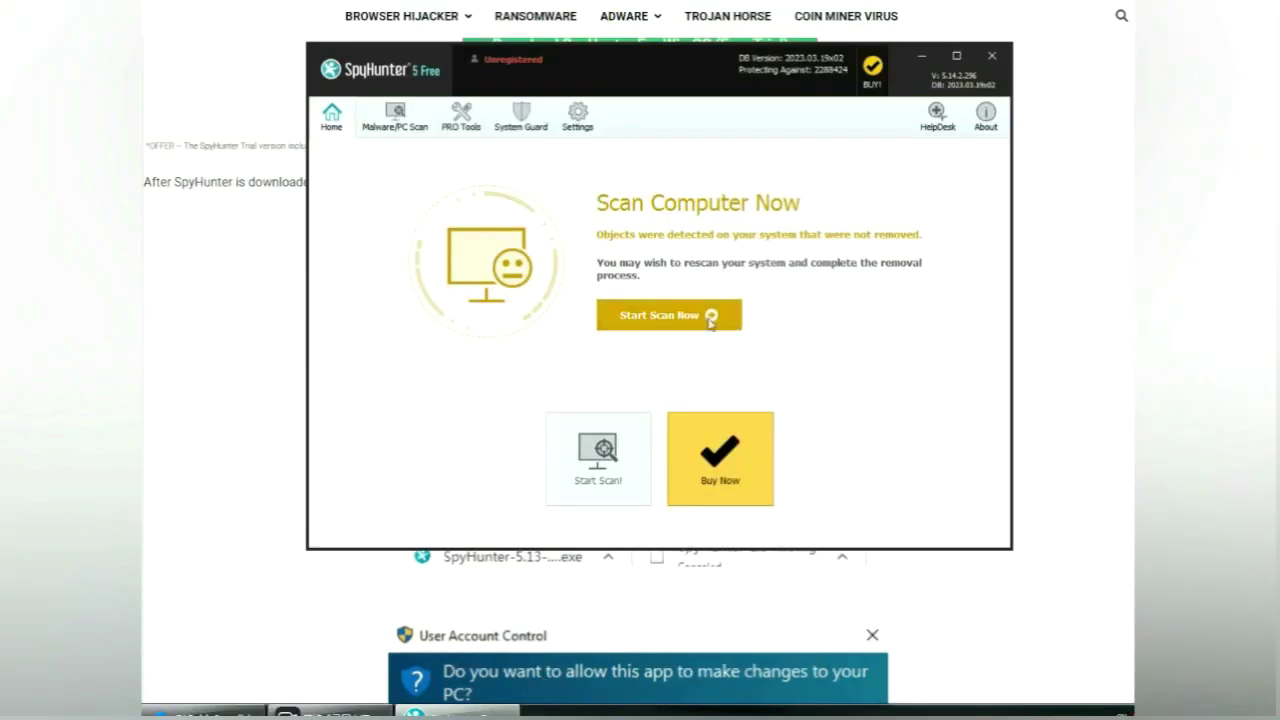
# Run a SpyHunter scan, proceed past the 703 issues, and choose the 7-day free trial
pyautogui.click(668, 315)
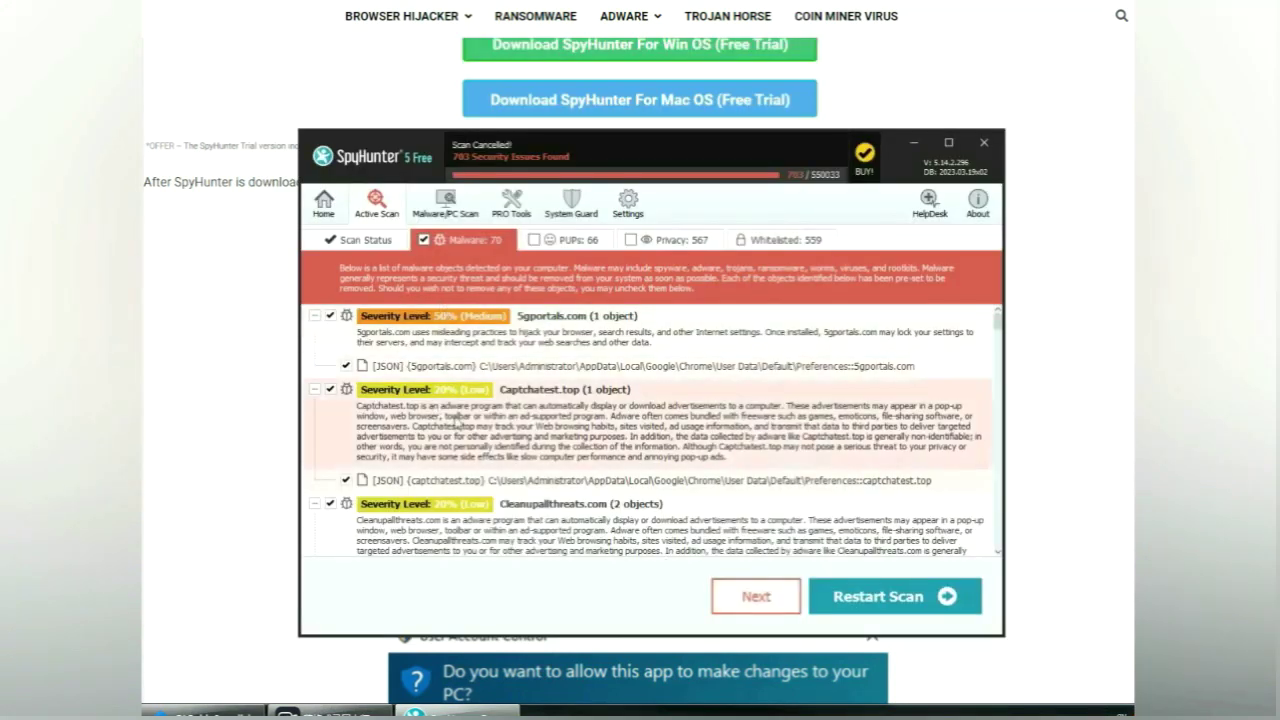
pyautogui.click(780, 600)
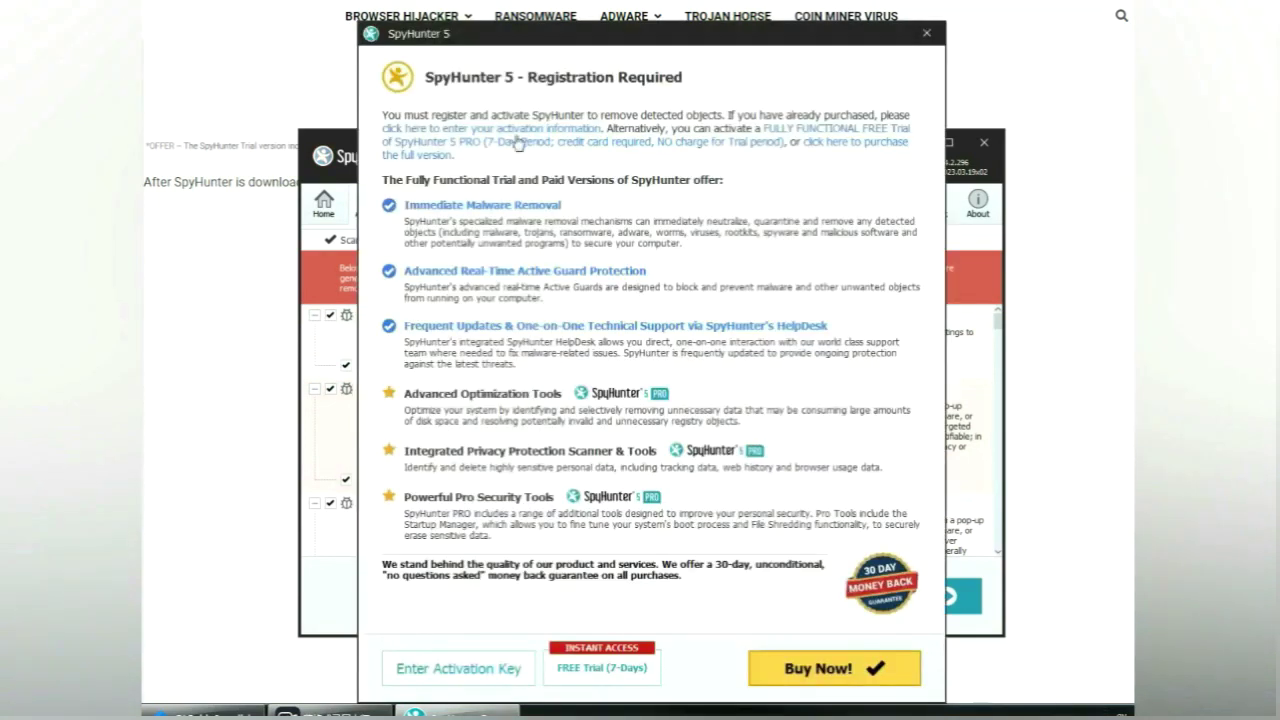
pyautogui.click(604, 668)
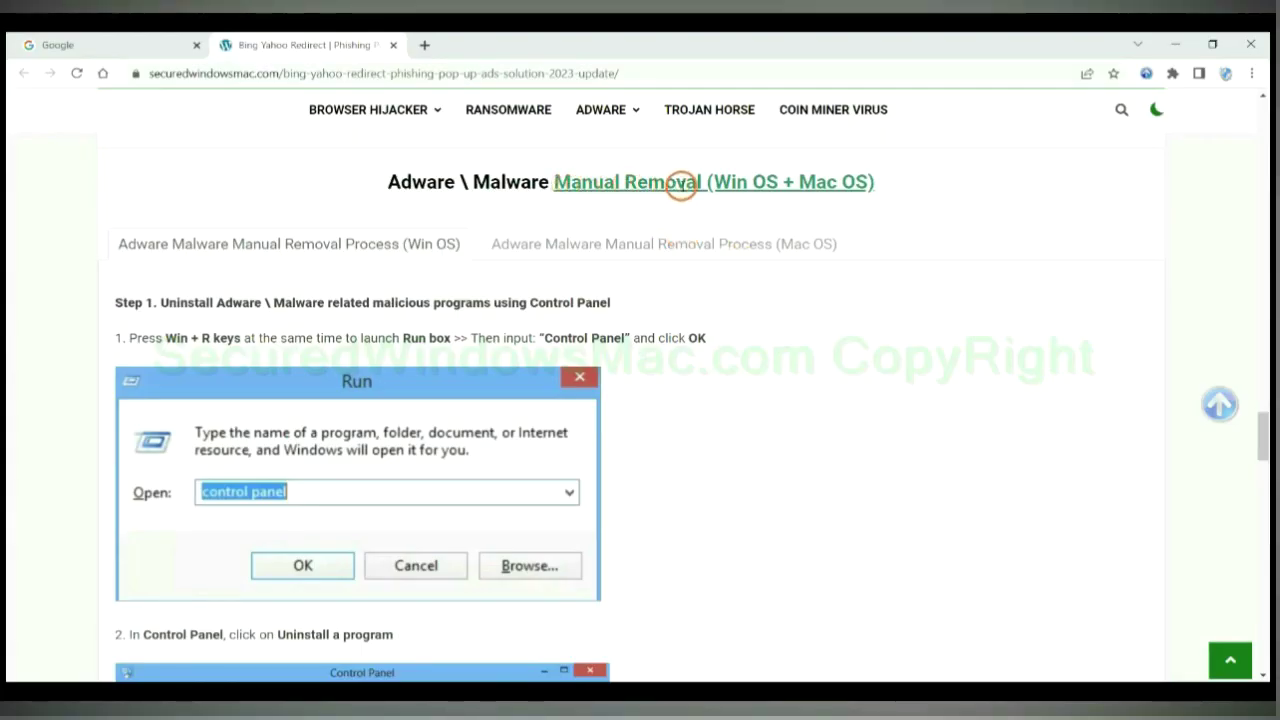
# Compare the Win OS and Mac OS headings and switch to the Mac OS manual removal steps
pyautogui.moveTo(716, 184); pyautogui.dragTo(778, 183)
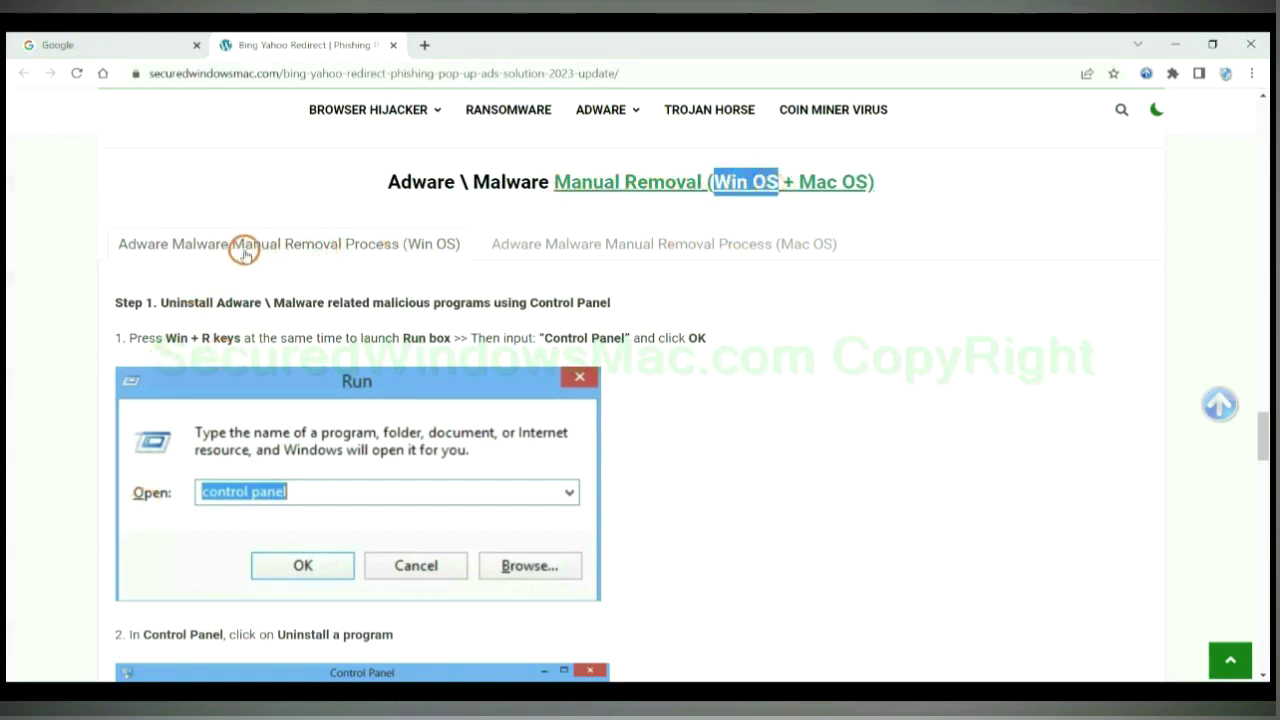
pyautogui.moveTo(799, 182); pyautogui.dragTo(868, 183)
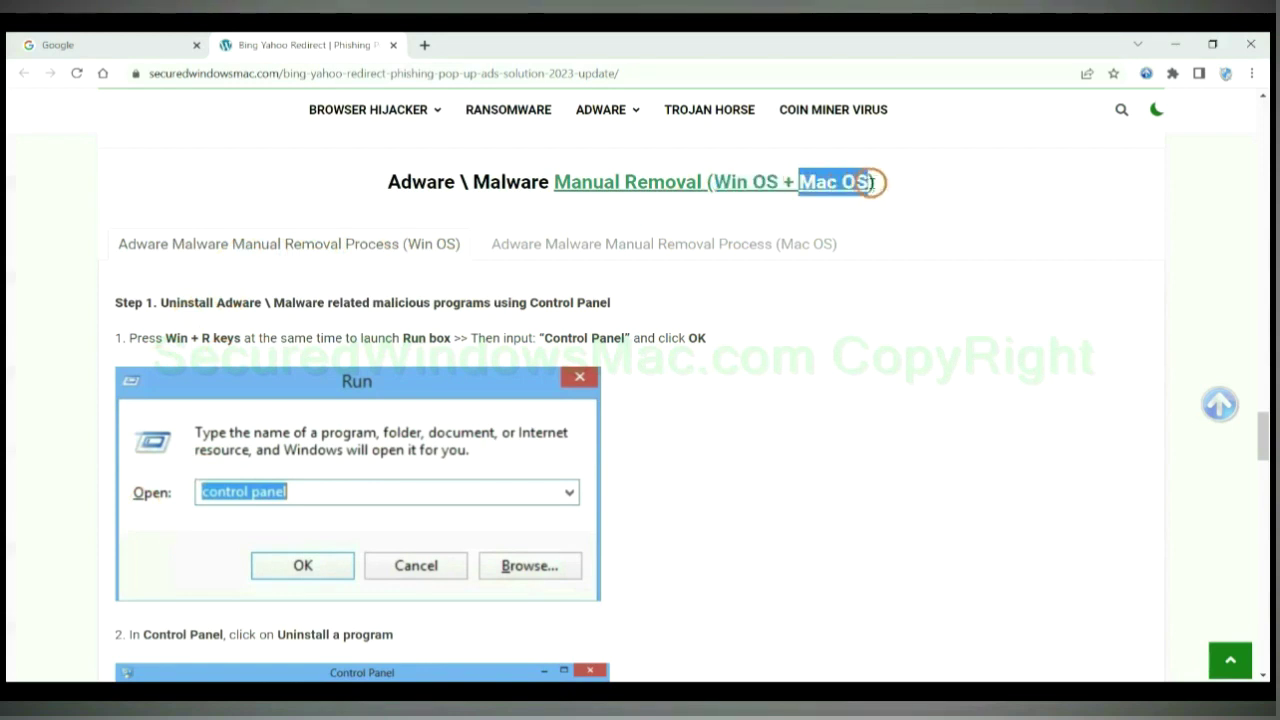
pyautogui.click(655, 242)
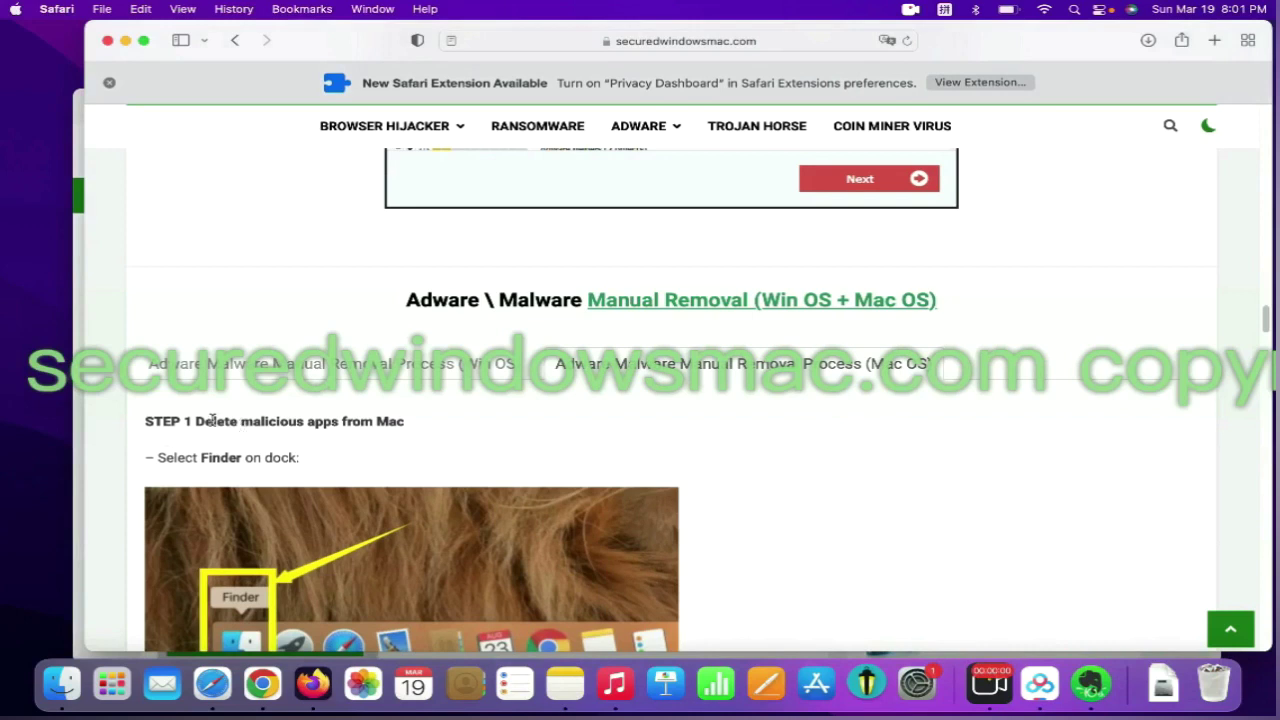
# Read the step on deleting malicious apps and open Finder's Applications folder
pyautogui.moveTo(199, 421); pyautogui.dragTo(325, 422)
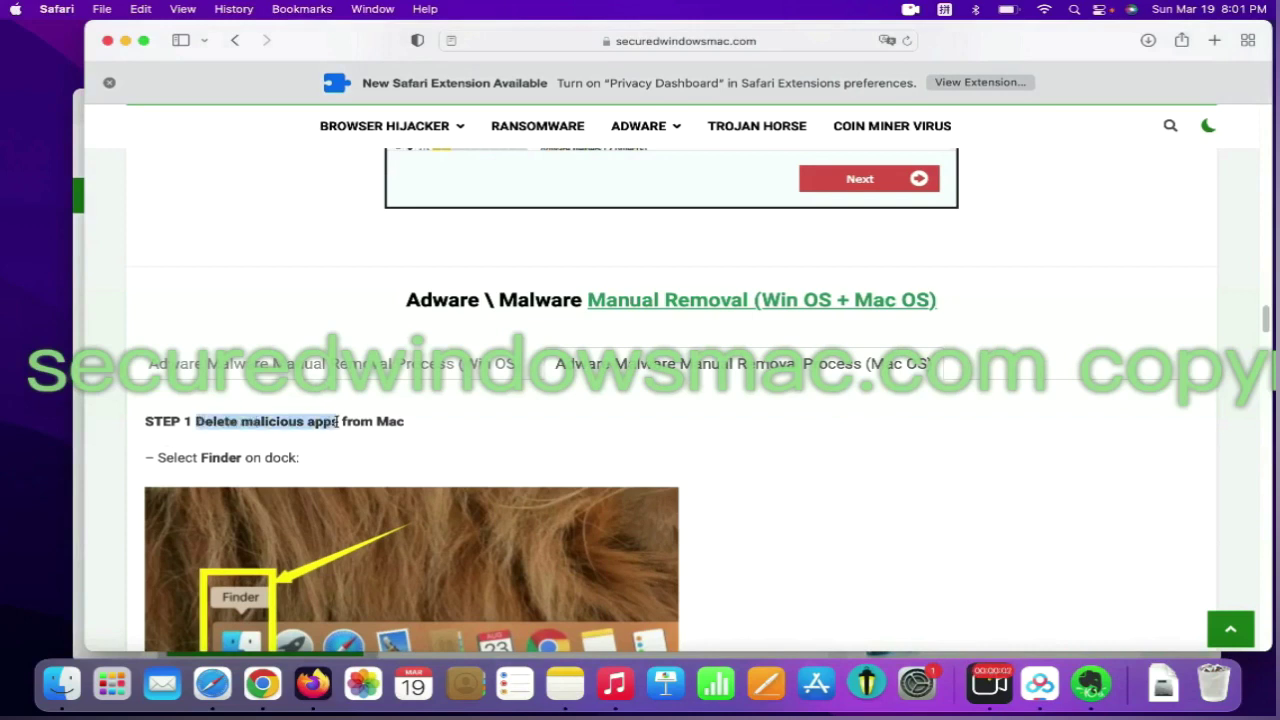
pyautogui.click(885, 441)
pyautogui.scroll(-5, 1266, 320)
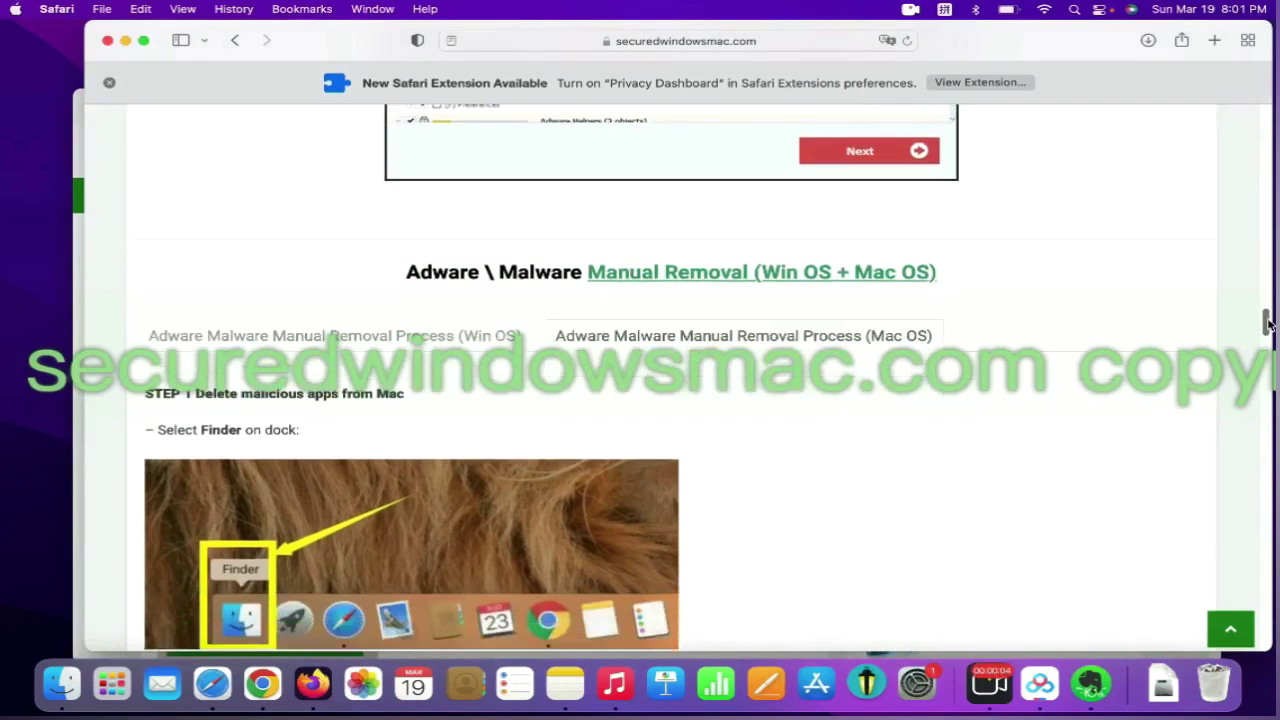
pyautogui.click(1276, 330)
pyautogui.click(62, 682)
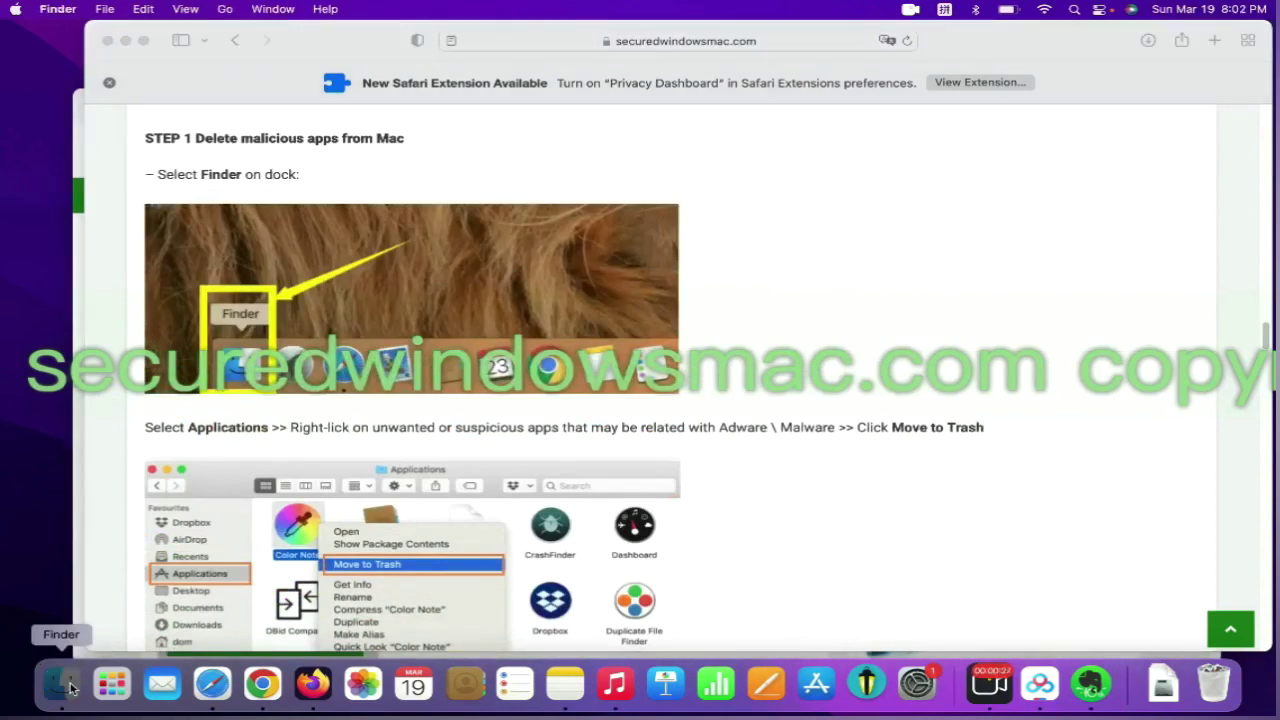
pyautogui.click(210, 201)
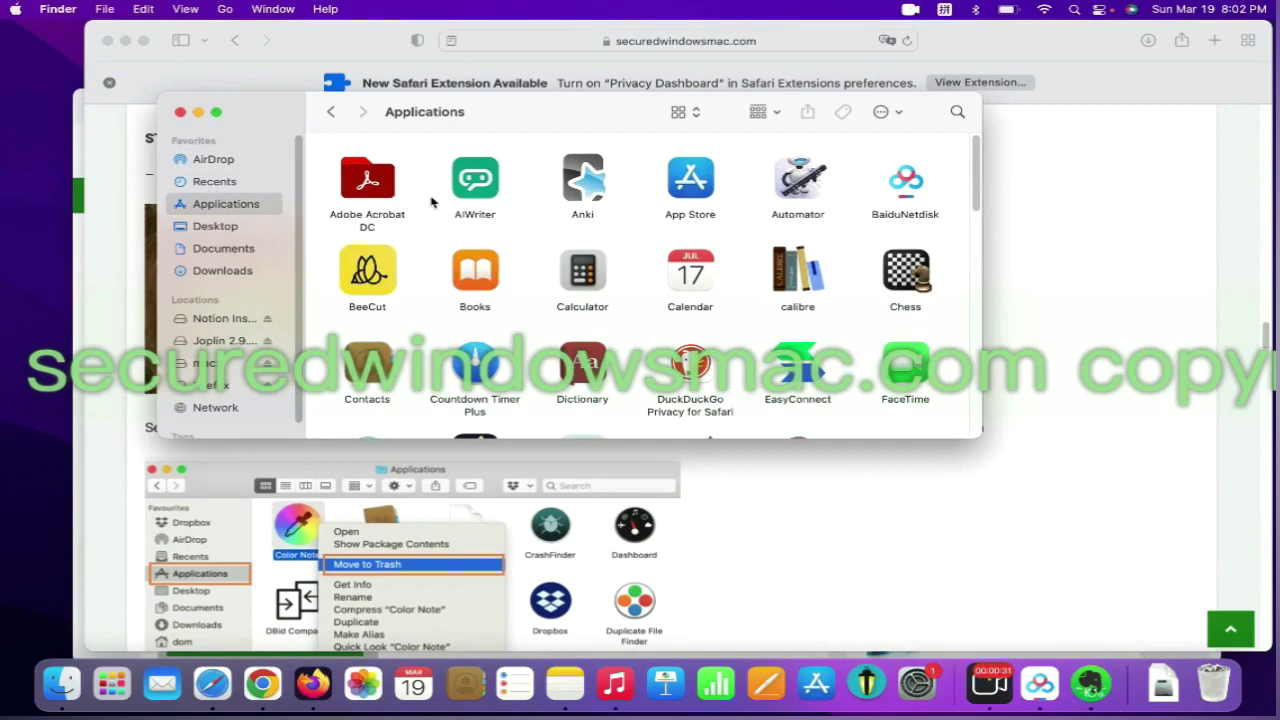
# Check the BeeCut app's actions and the Trash options, then return to the guide
pyautogui.rightClick(363, 258)
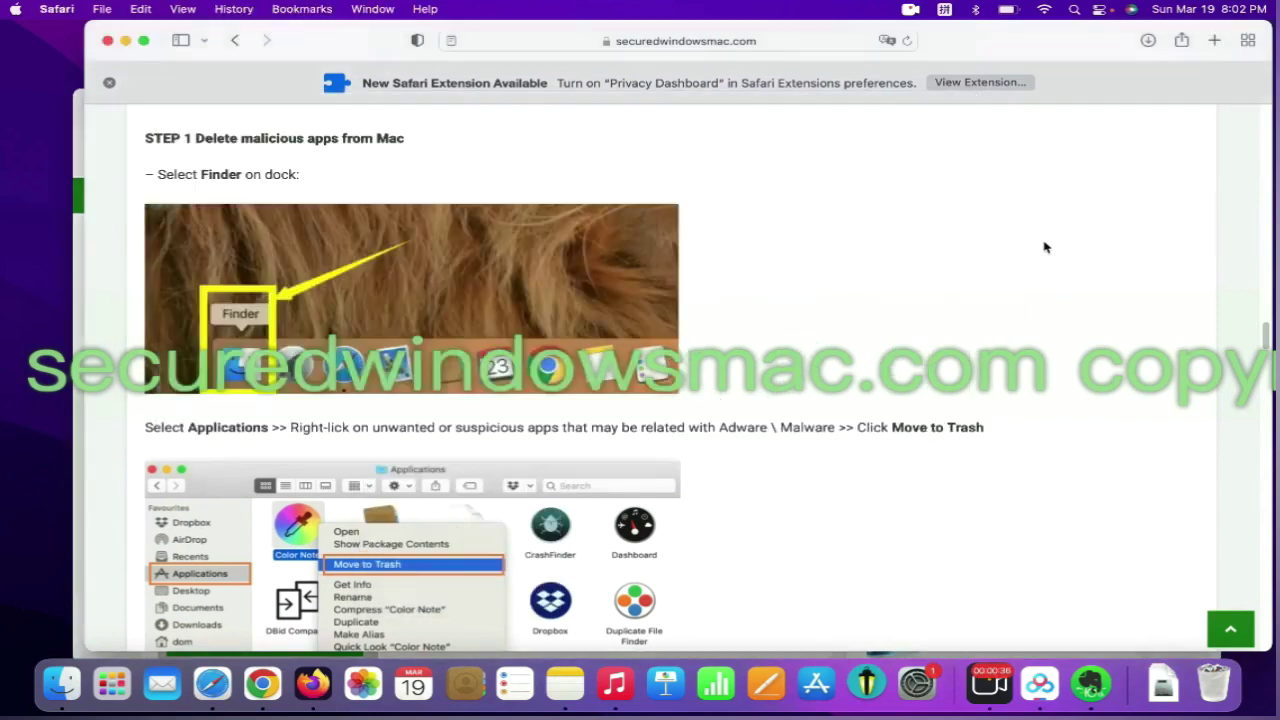
pyautogui.scroll(-5, 1100, 450)
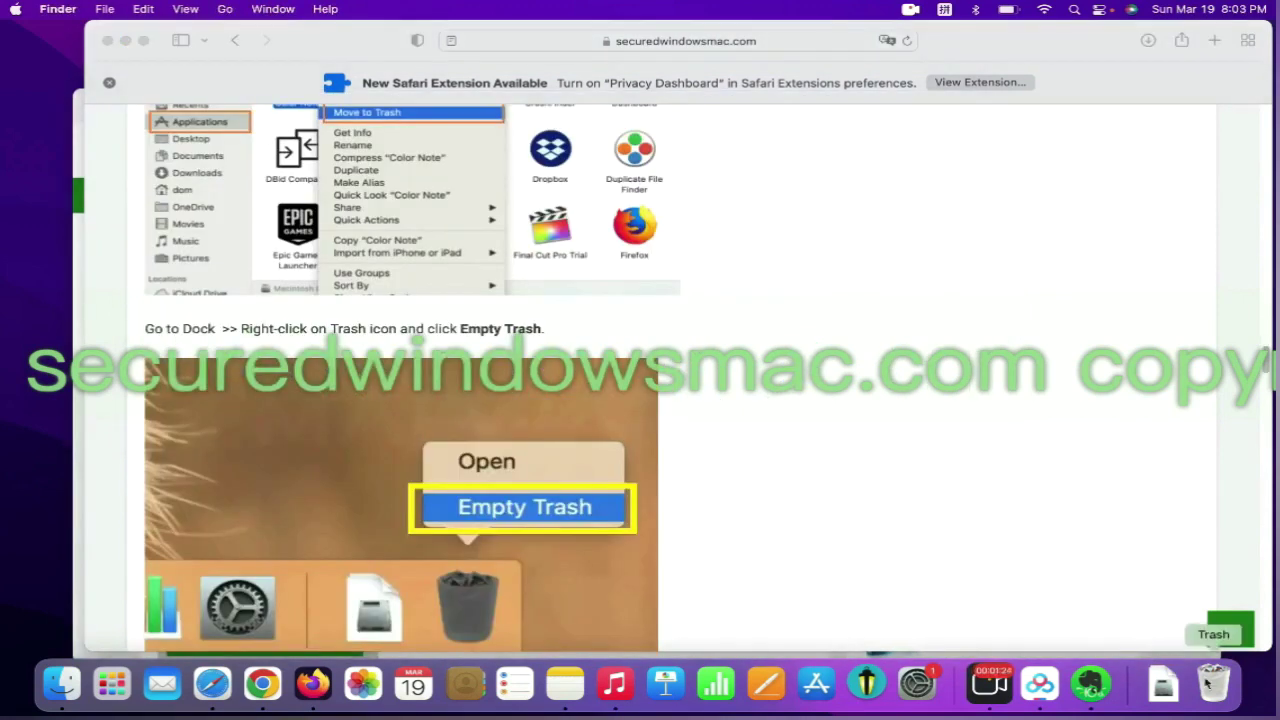
pyautogui.rightClick(1207, 683)
pyautogui.click(897, 335)
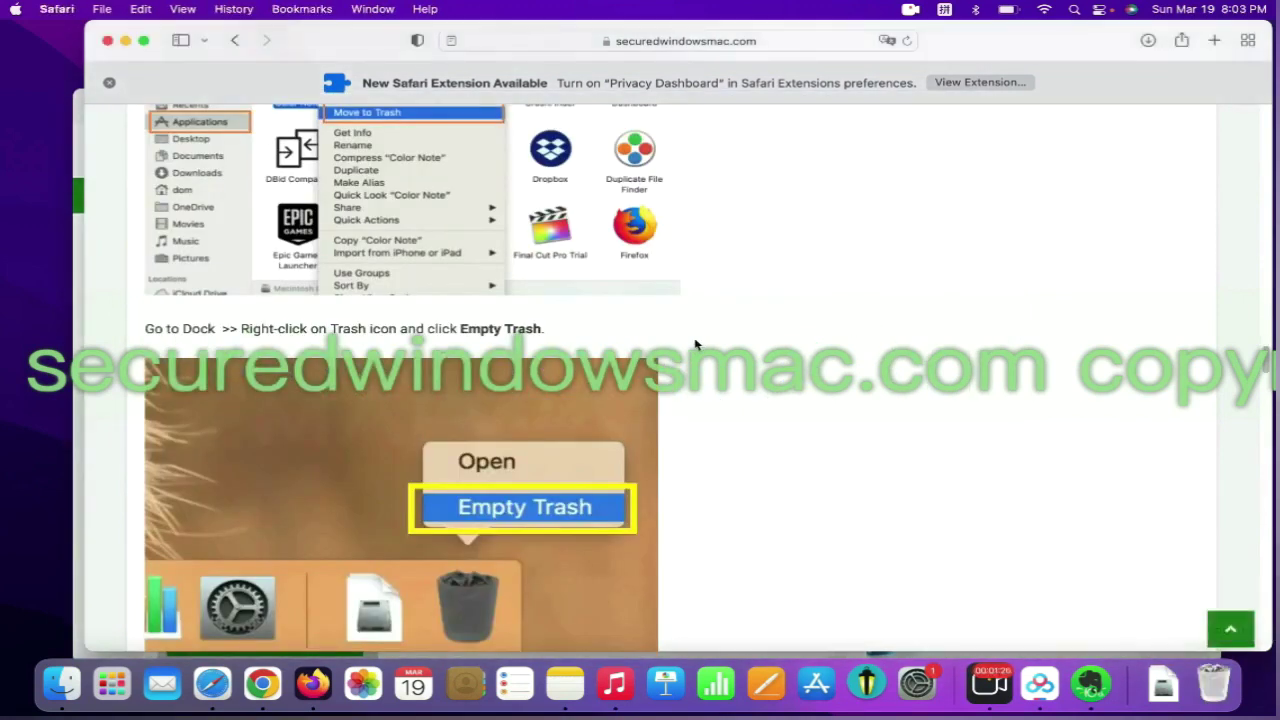
# Scroll to and highlight the STEP 2 uninstall extension heading
pyautogui.scroll(-5, 1267, 369)
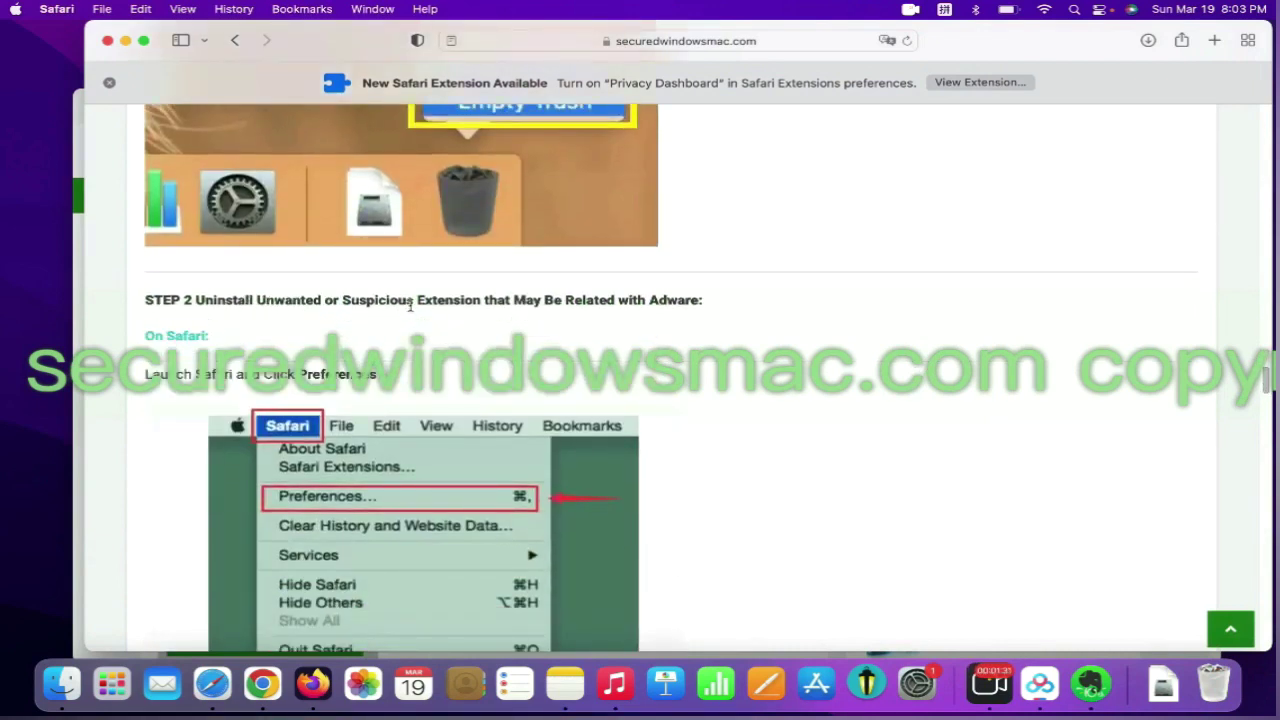
pyautogui.moveTo(483, 301); pyautogui.dragTo(208, 296)
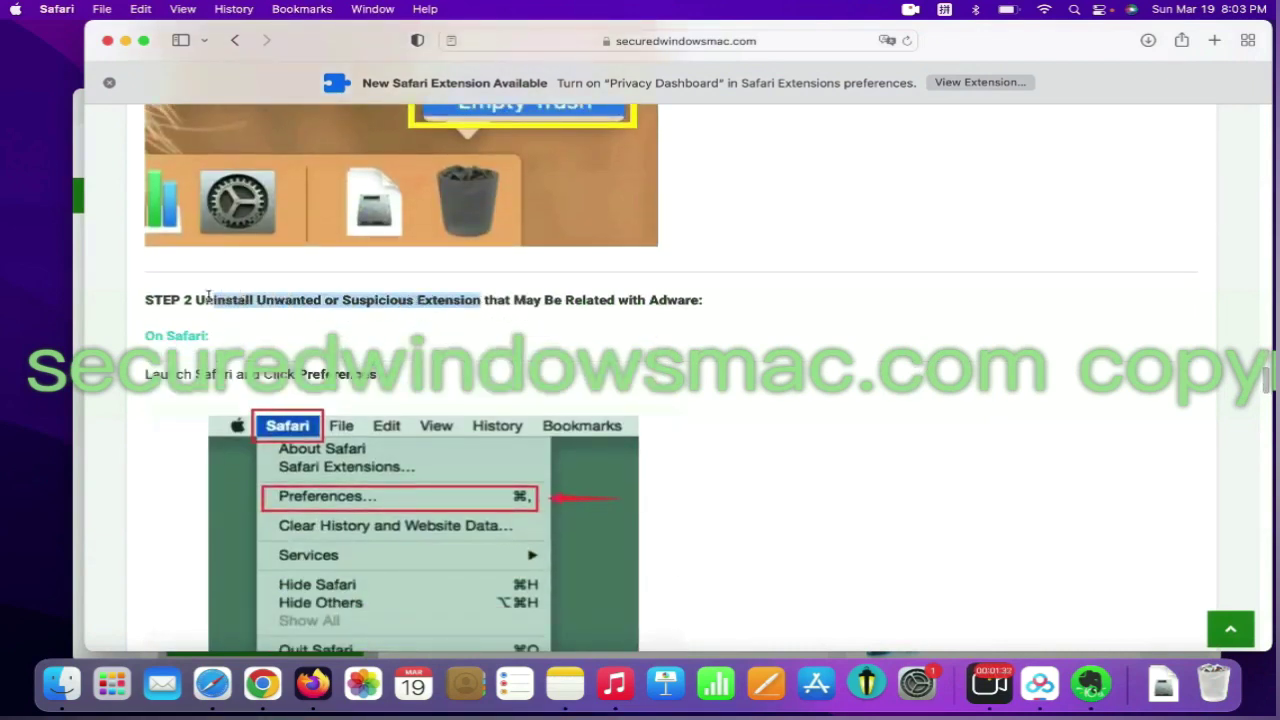
pyautogui.click(200, 296)
pyautogui.scroll(-1, 180, 180)
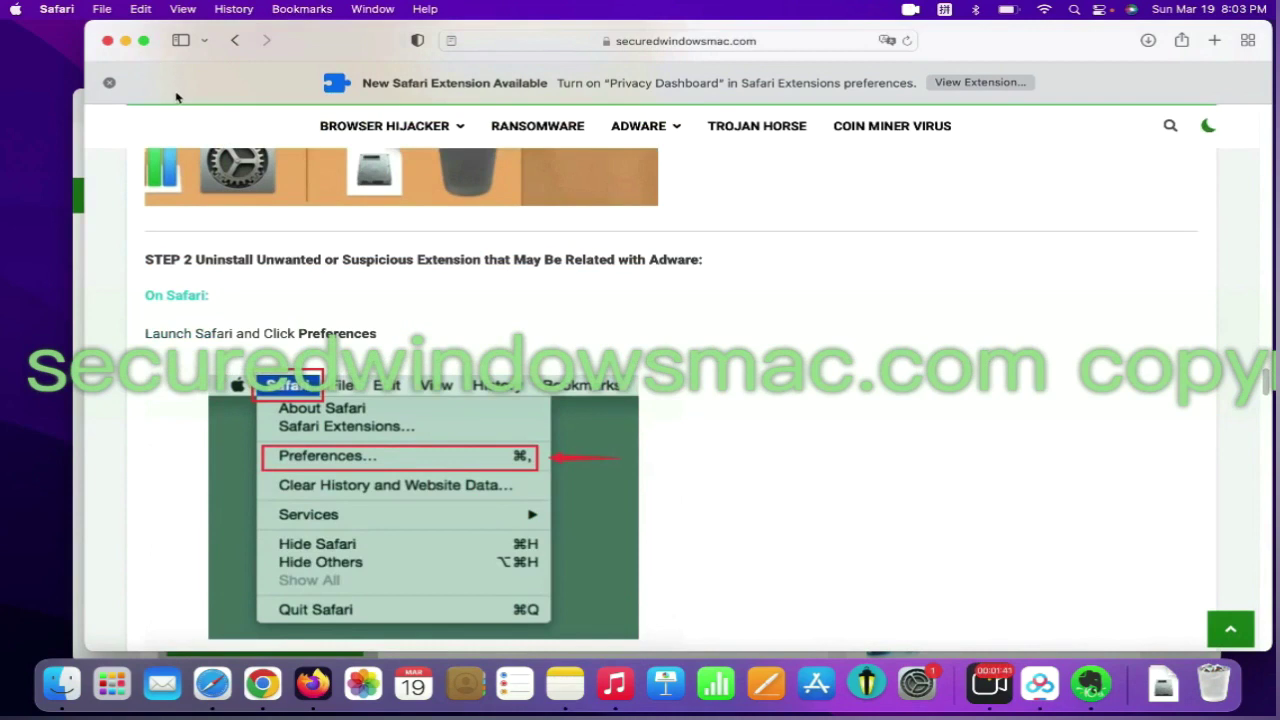
# Review Safari's Extensions preferences listing Privacy Dashboard and Privacy Protection, then switch to Chrome
pyautogui.click(64, 12)
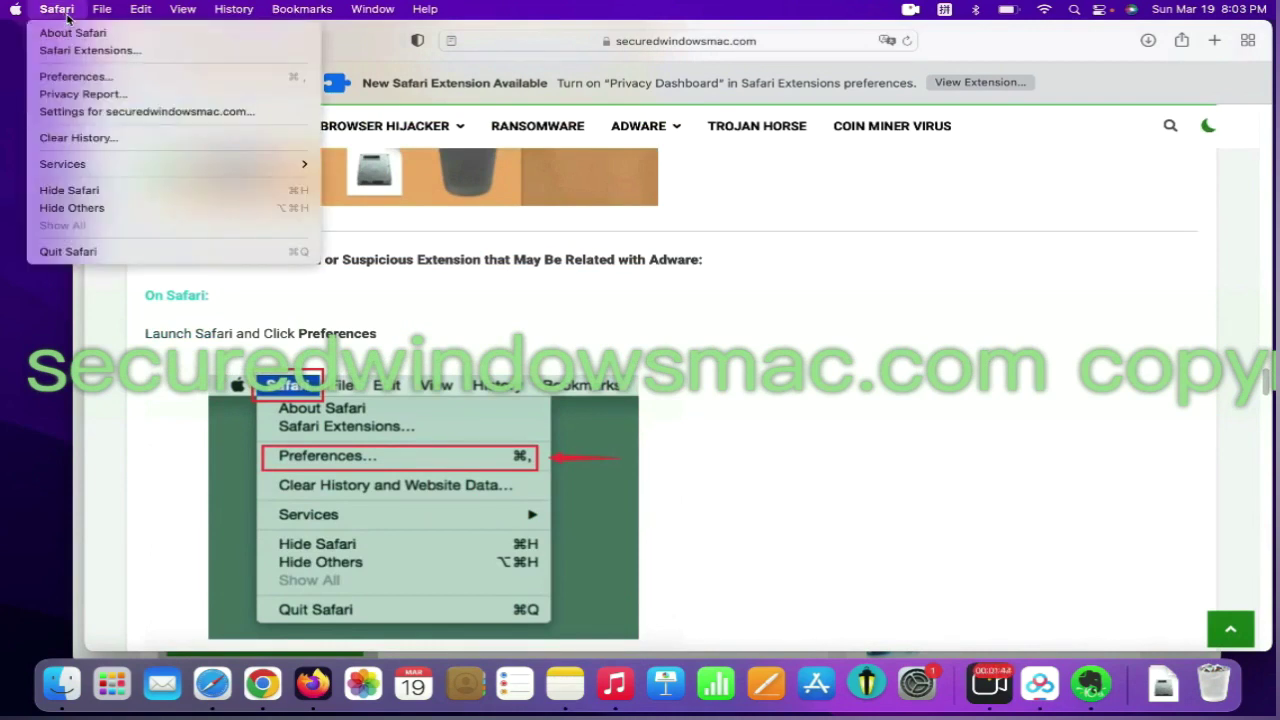
pyautogui.click(96, 77)
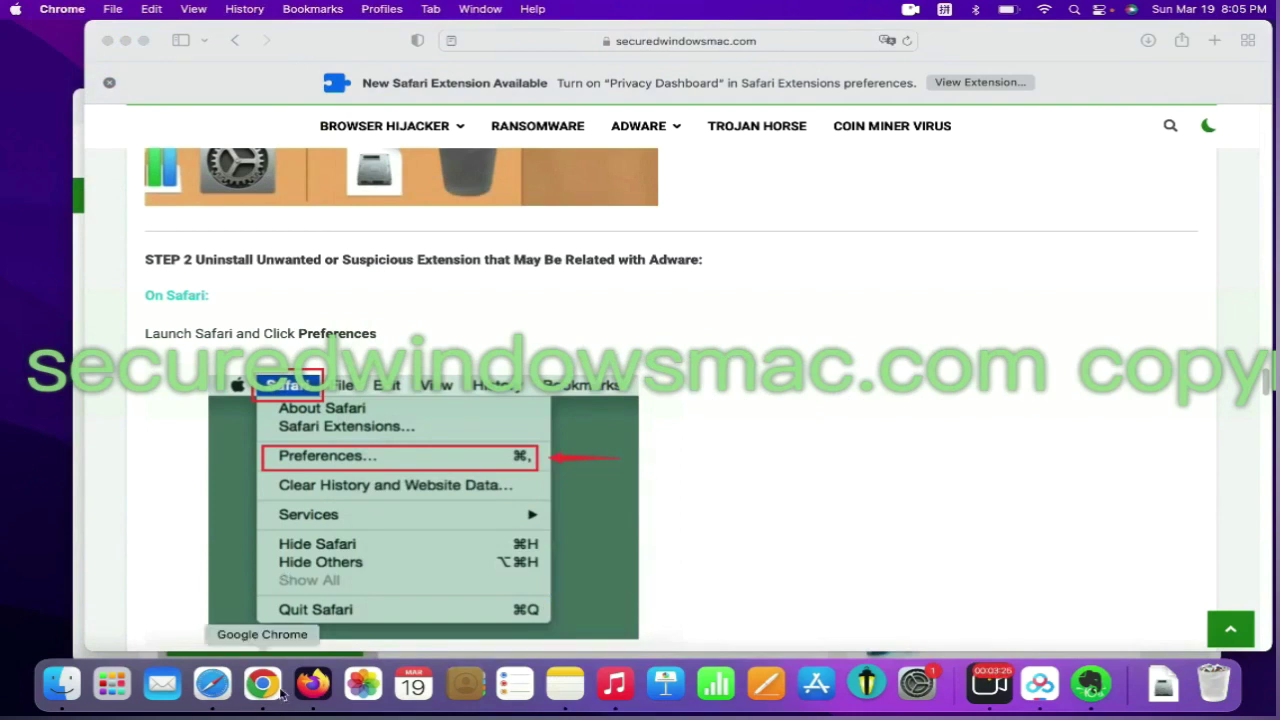
pyautogui.click(262, 683)
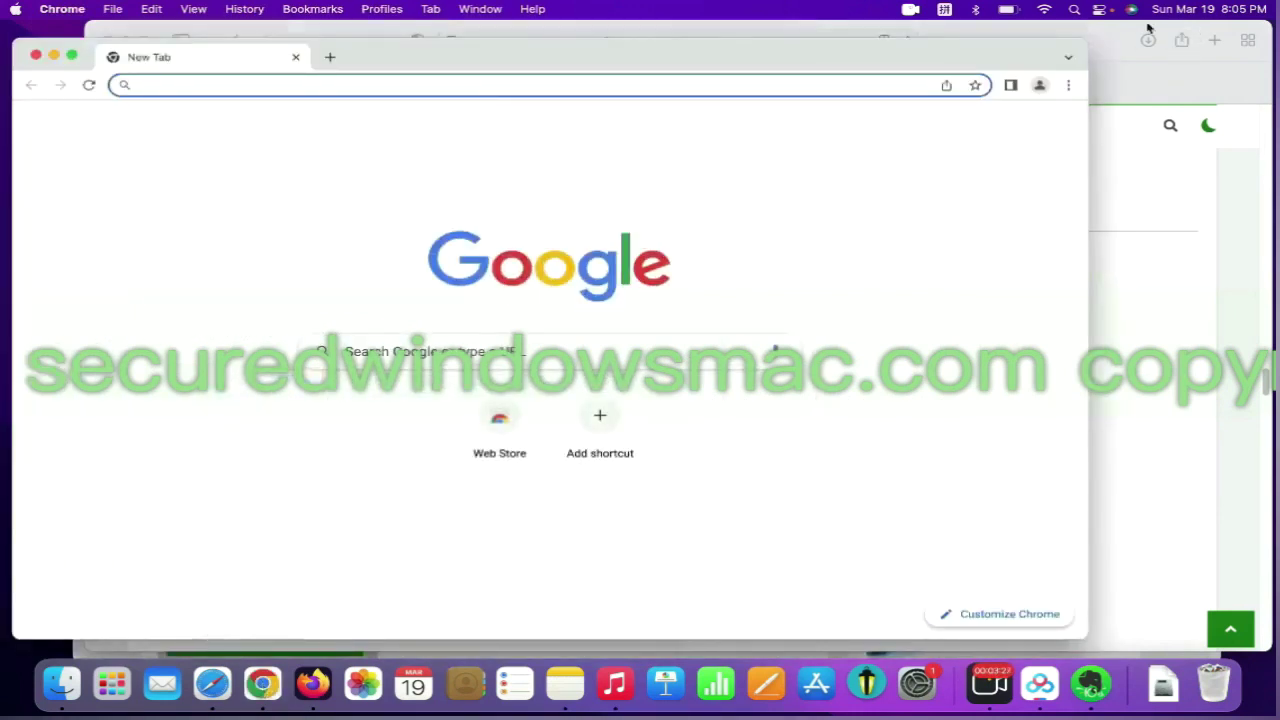
# Through More Tools > Extensions, remove the Teleparty extension and confirm the removal
pyautogui.click(1068, 88)
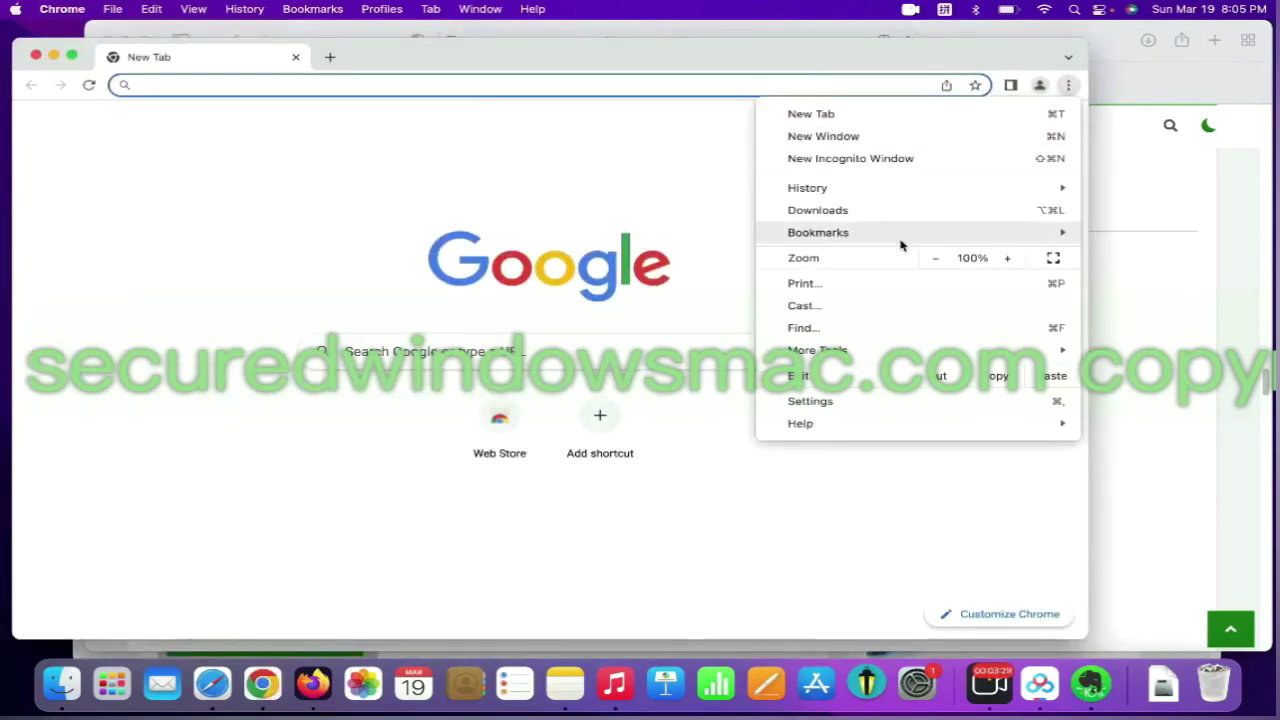
pyautogui.moveTo(895, 352)
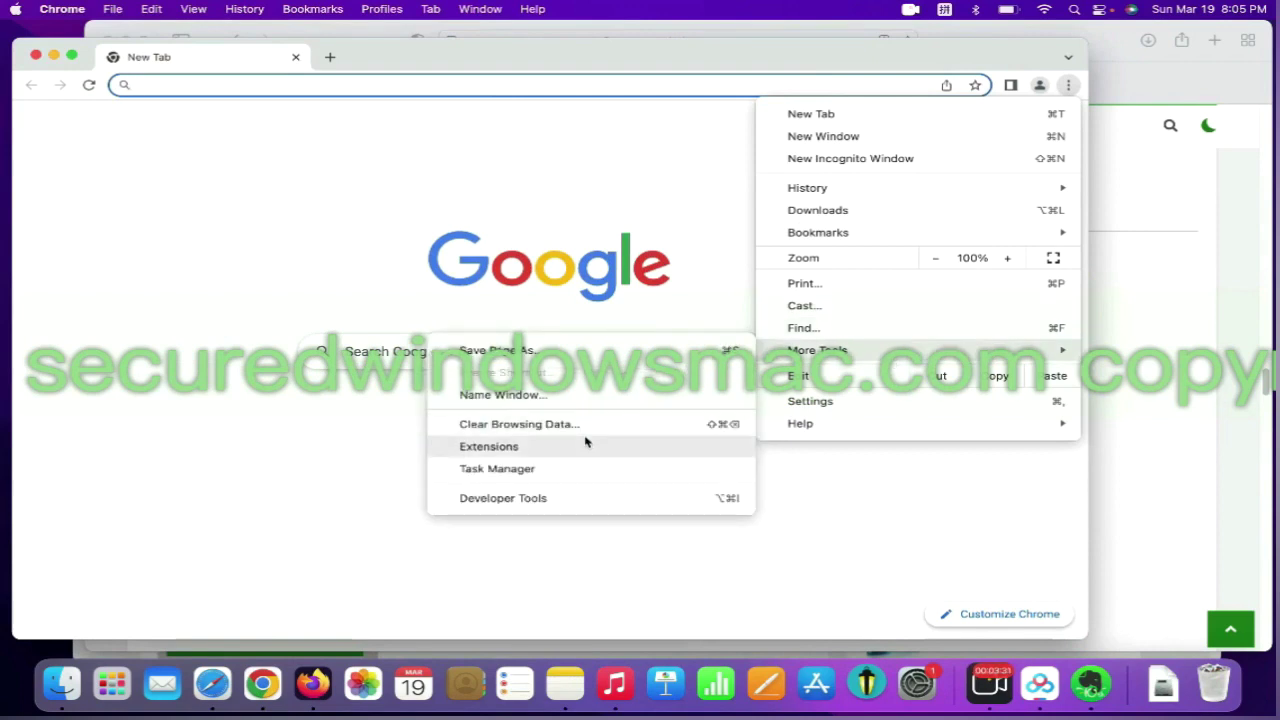
pyautogui.click(586, 441)
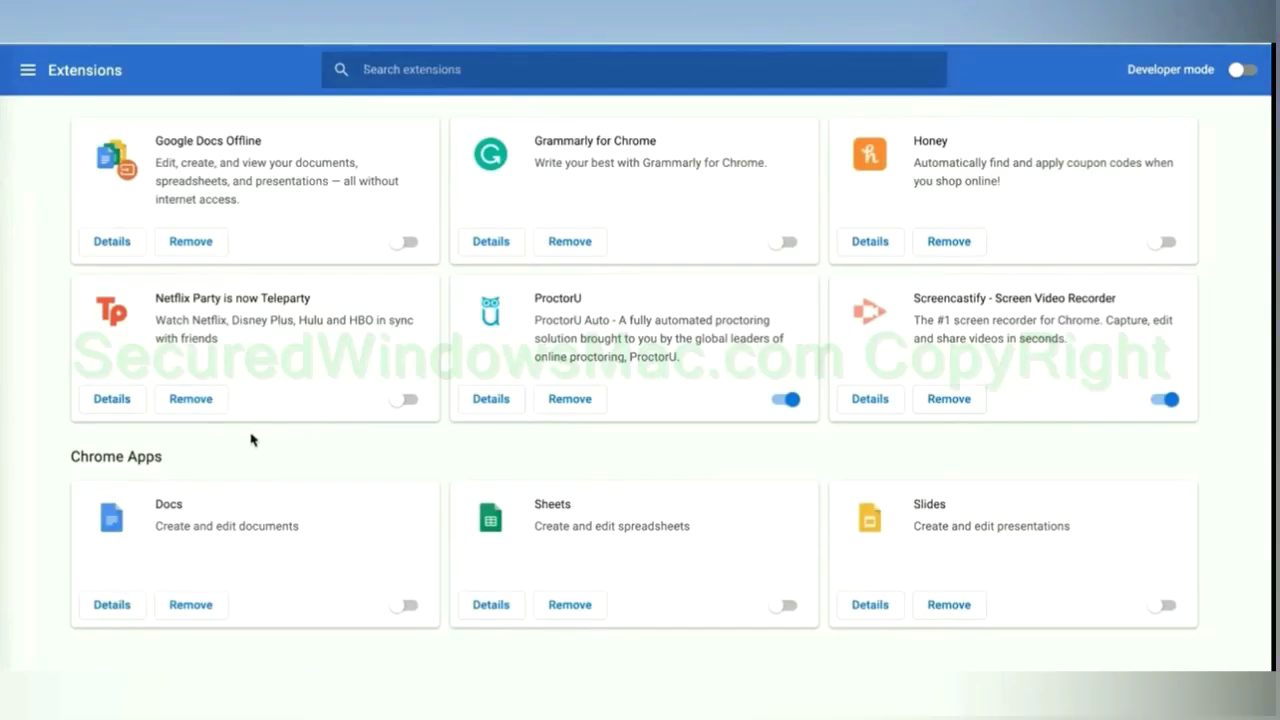
pyautogui.click(190, 400)
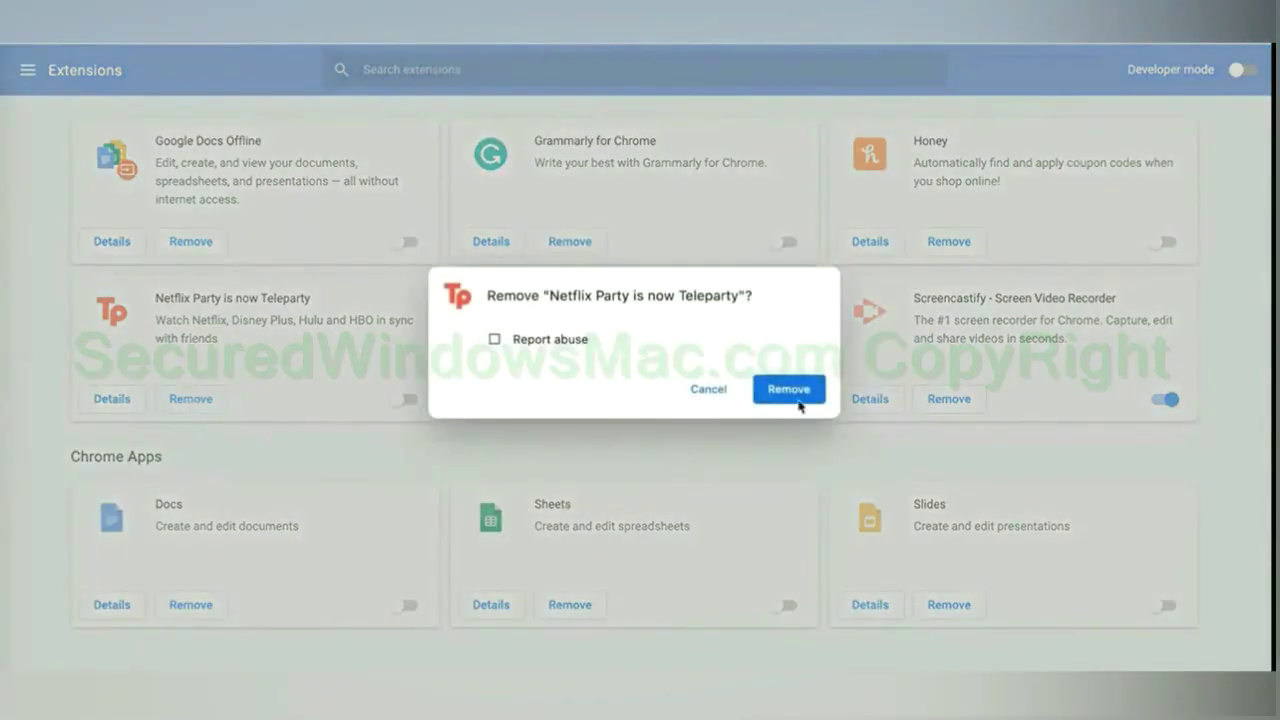
pyautogui.click(803, 391)
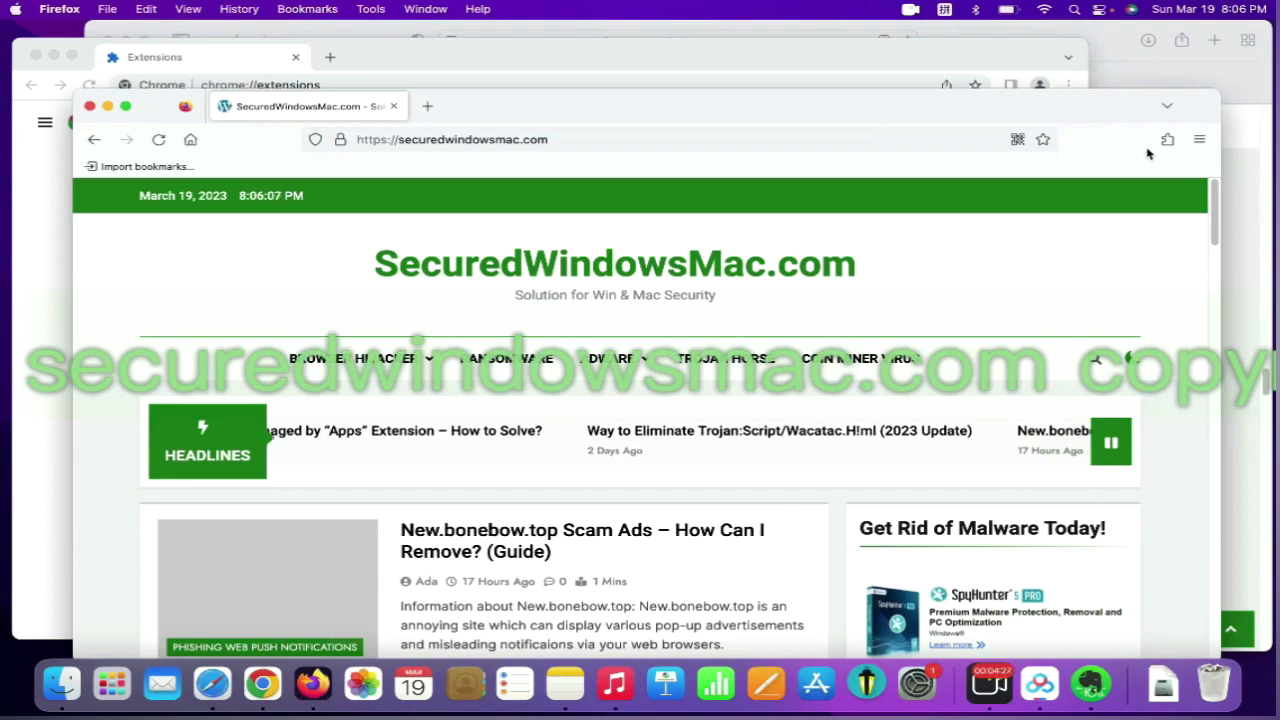
# Open Firefox's Add-ons Manager to the Presearch.com Search Extension actions, then highlight STEP 3's text
pyautogui.click(1167, 139)
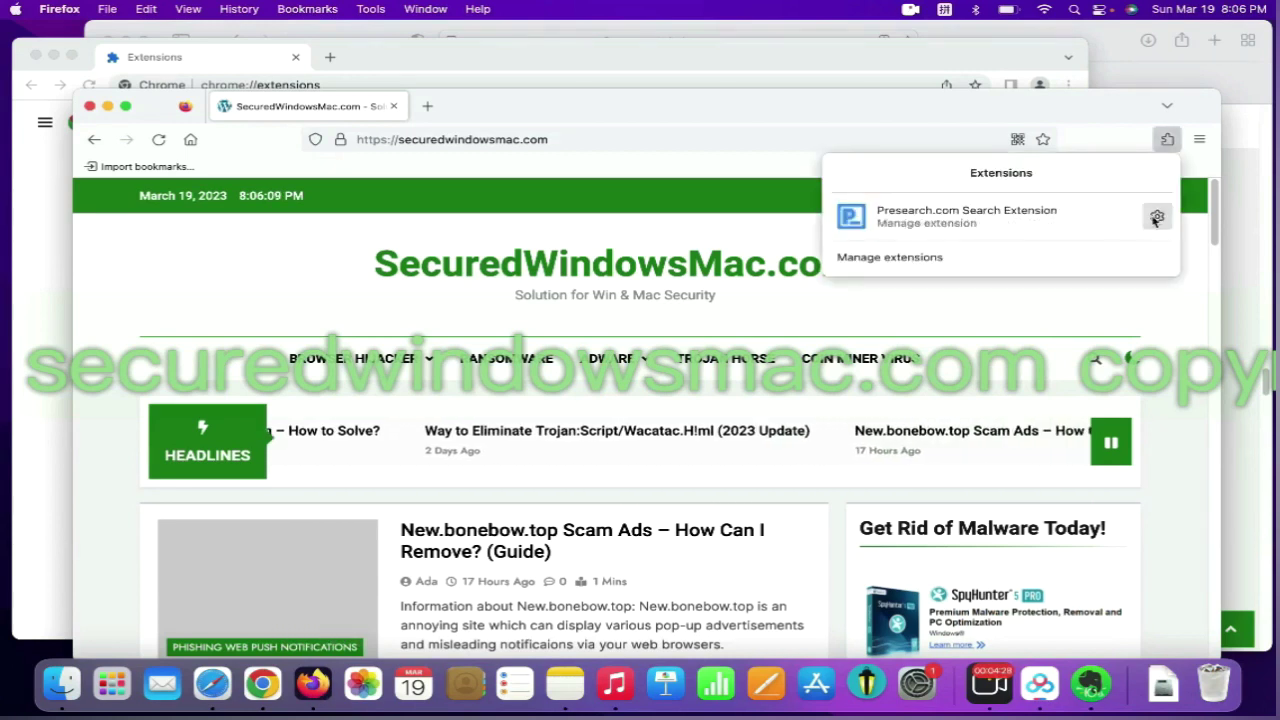
pyautogui.click(930, 257)
pyautogui.click(882, 344)
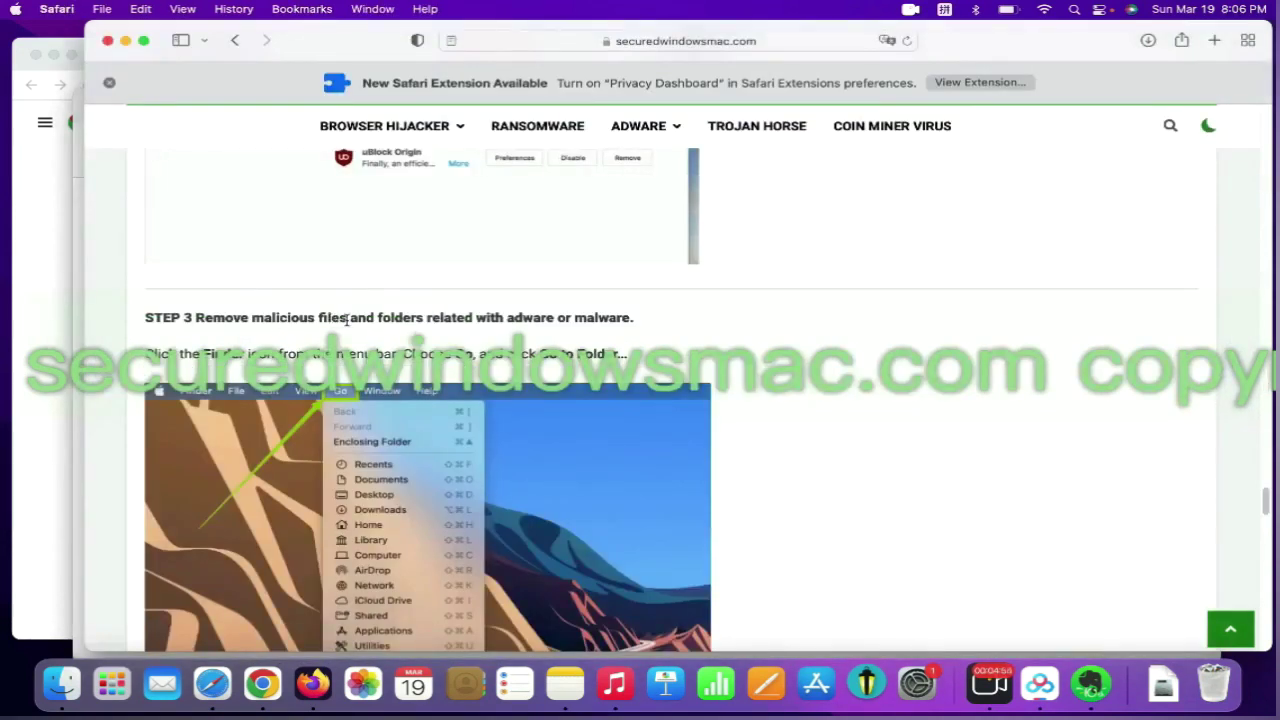
pyautogui.moveTo(347, 318); pyautogui.dragTo(251, 318)
# Go to the /Library/LaunchAgents/ folder in Finder
pyautogui.click(245, 303)
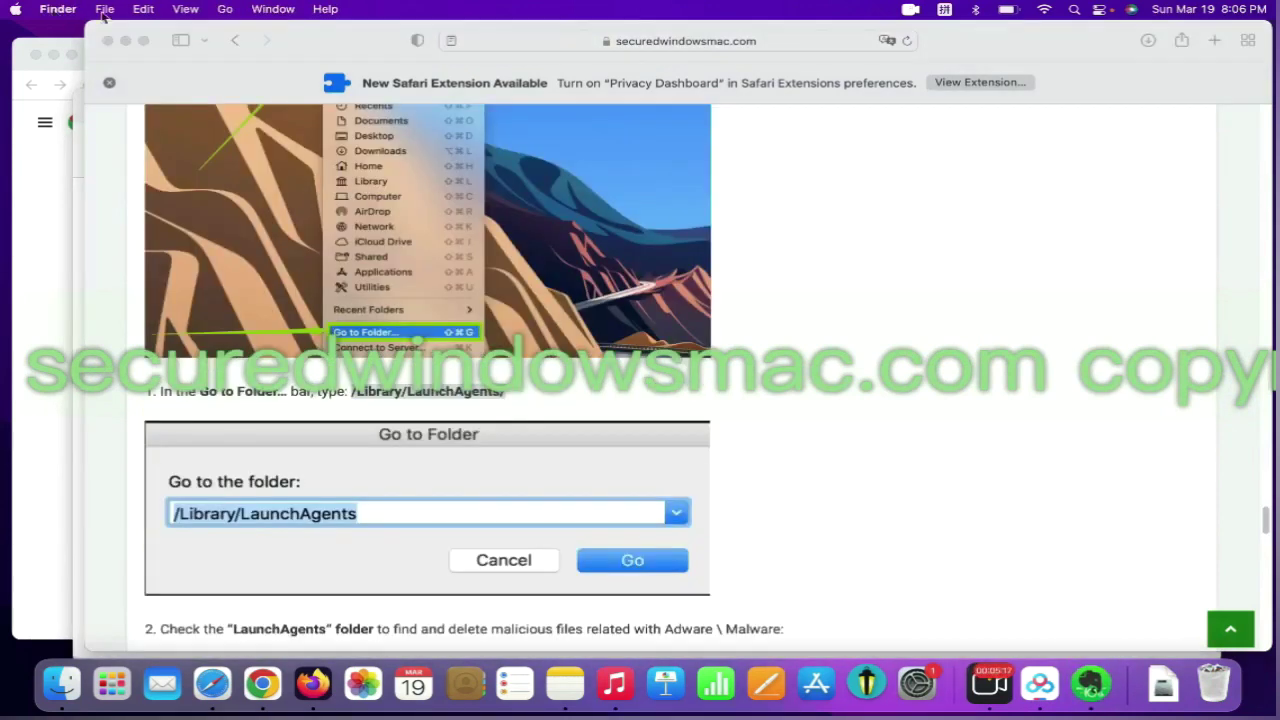
pyautogui.click(228, 9)
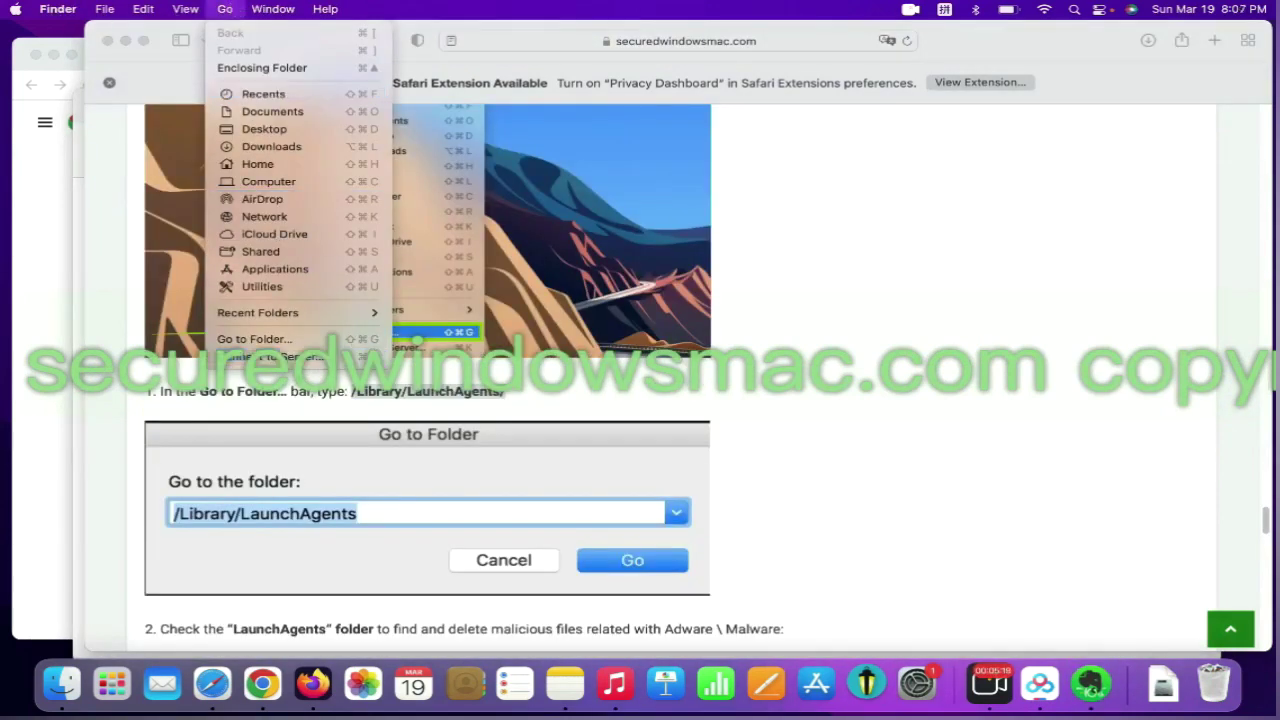
pyautogui.click(300, 340)
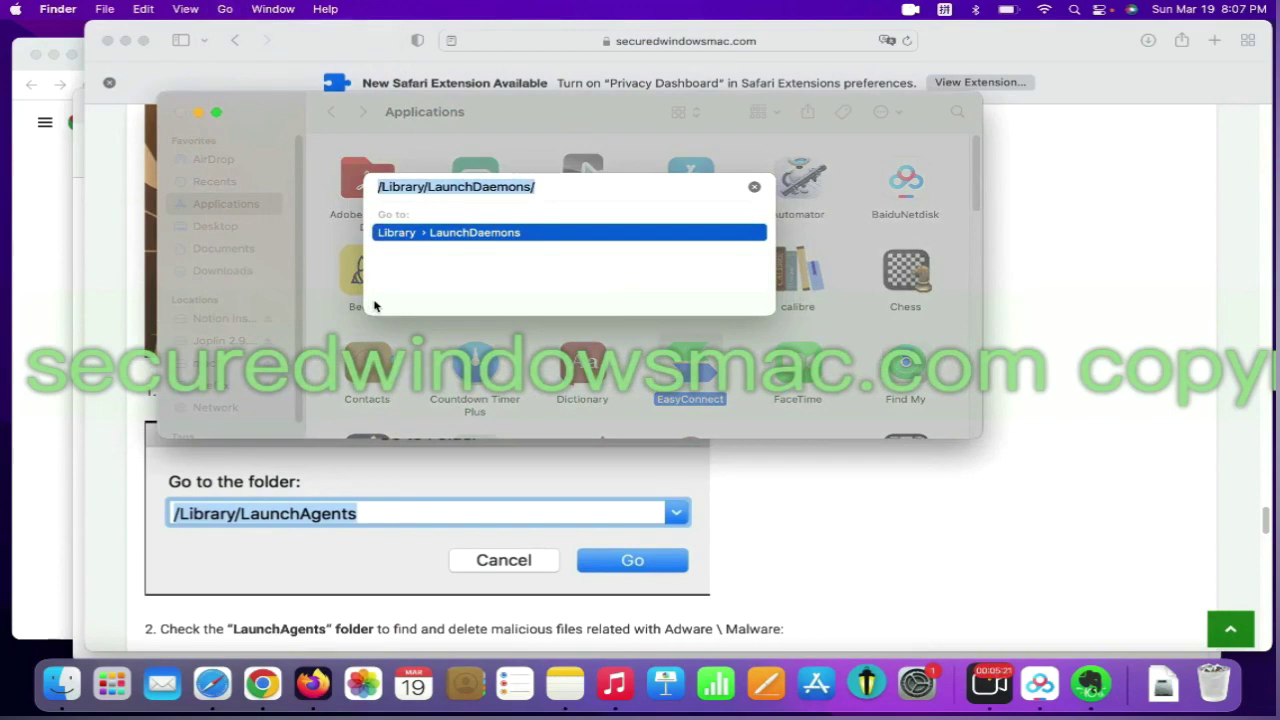
pyautogui.write('/Library/LaunchAgents/')
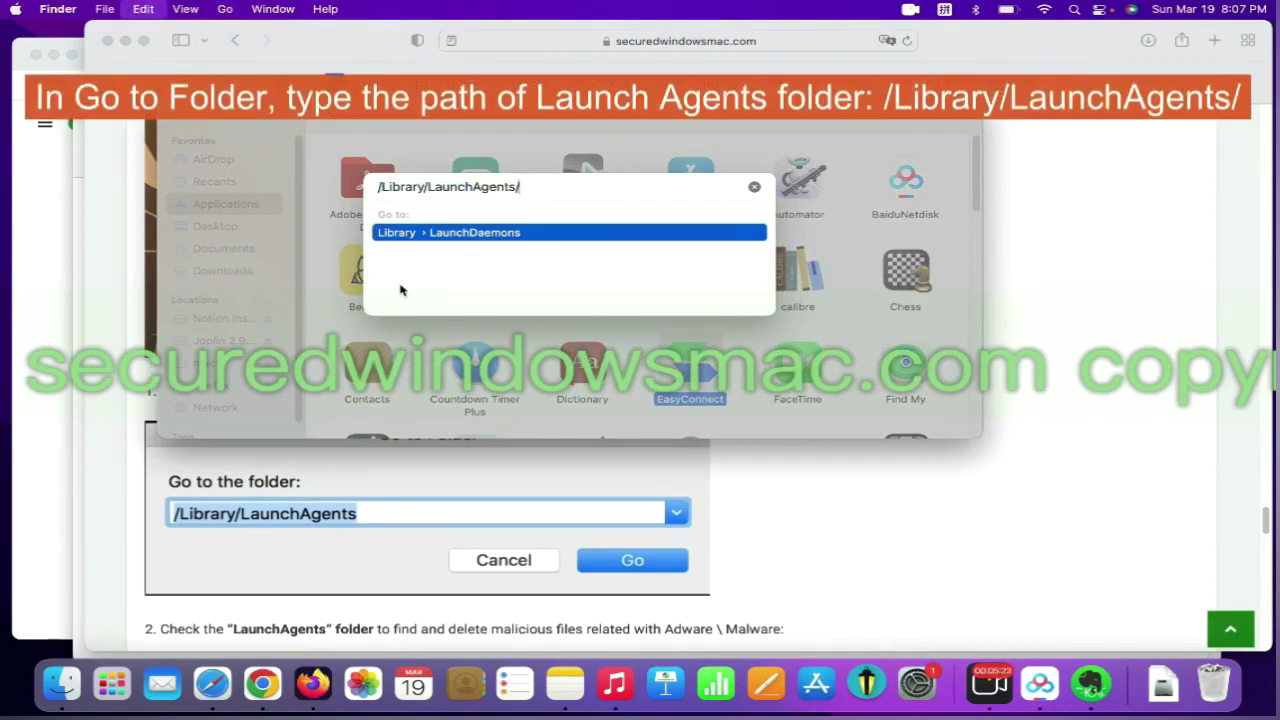
pyautogui.press('Return')
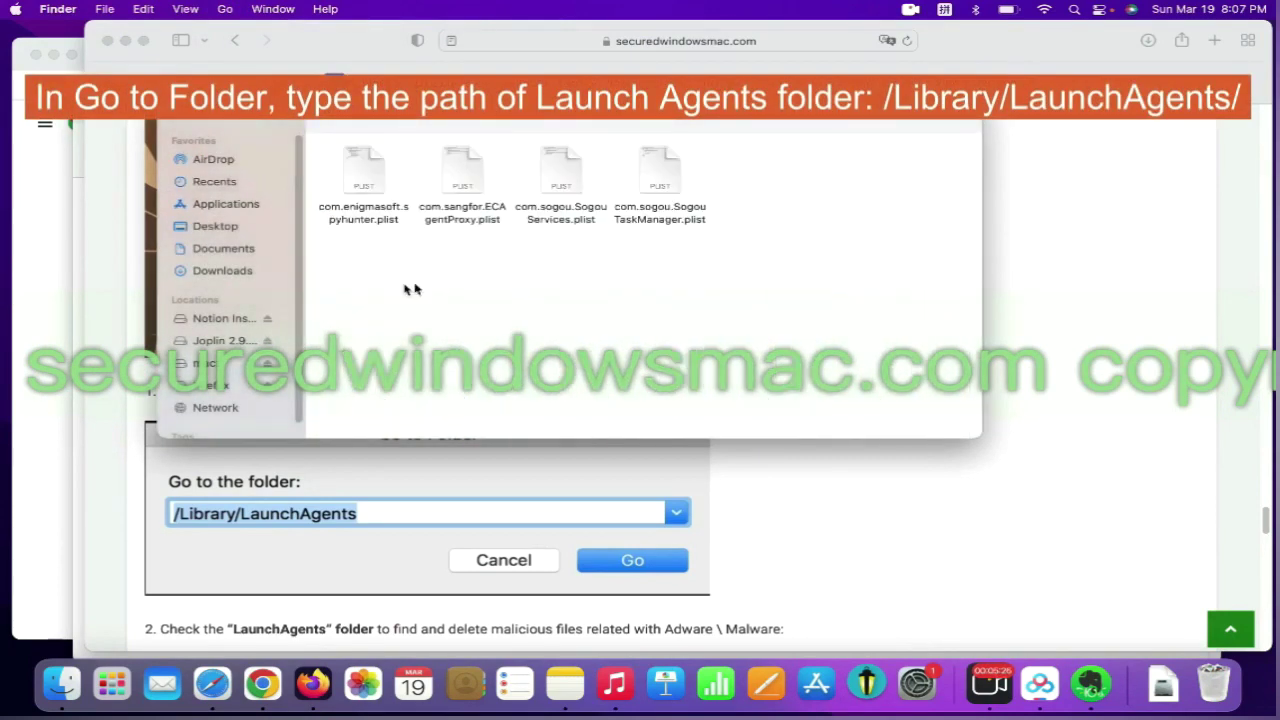
# Move com.enigmasoft.spyhunter.plist to the Trash and close the Finder window
pyautogui.rightClick(389, 203)
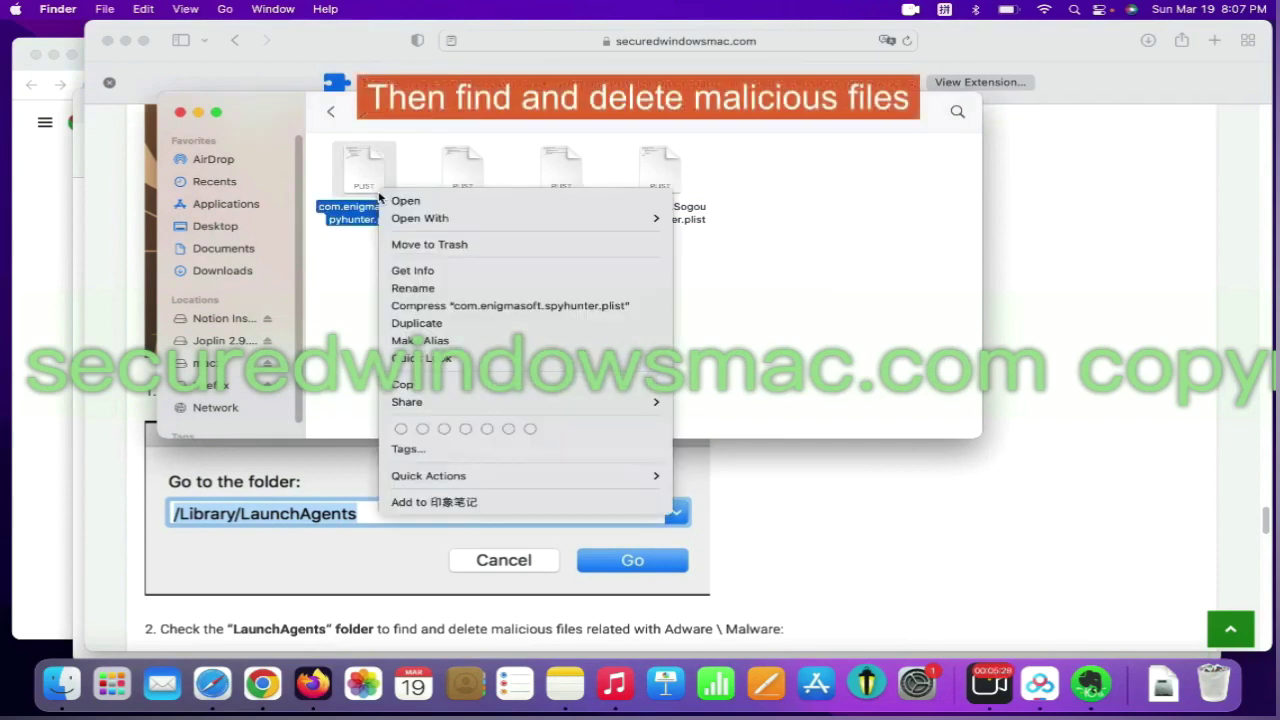
pyautogui.moveTo(411, 226)
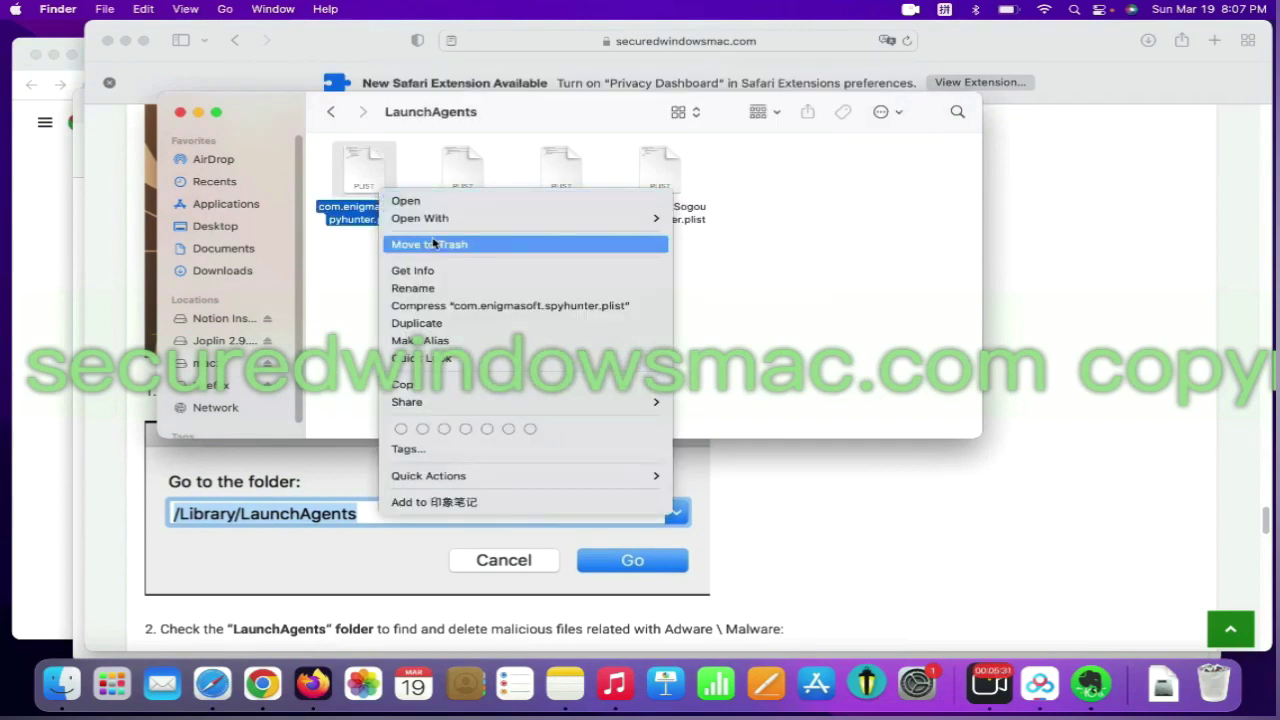
pyautogui.click(433, 244)
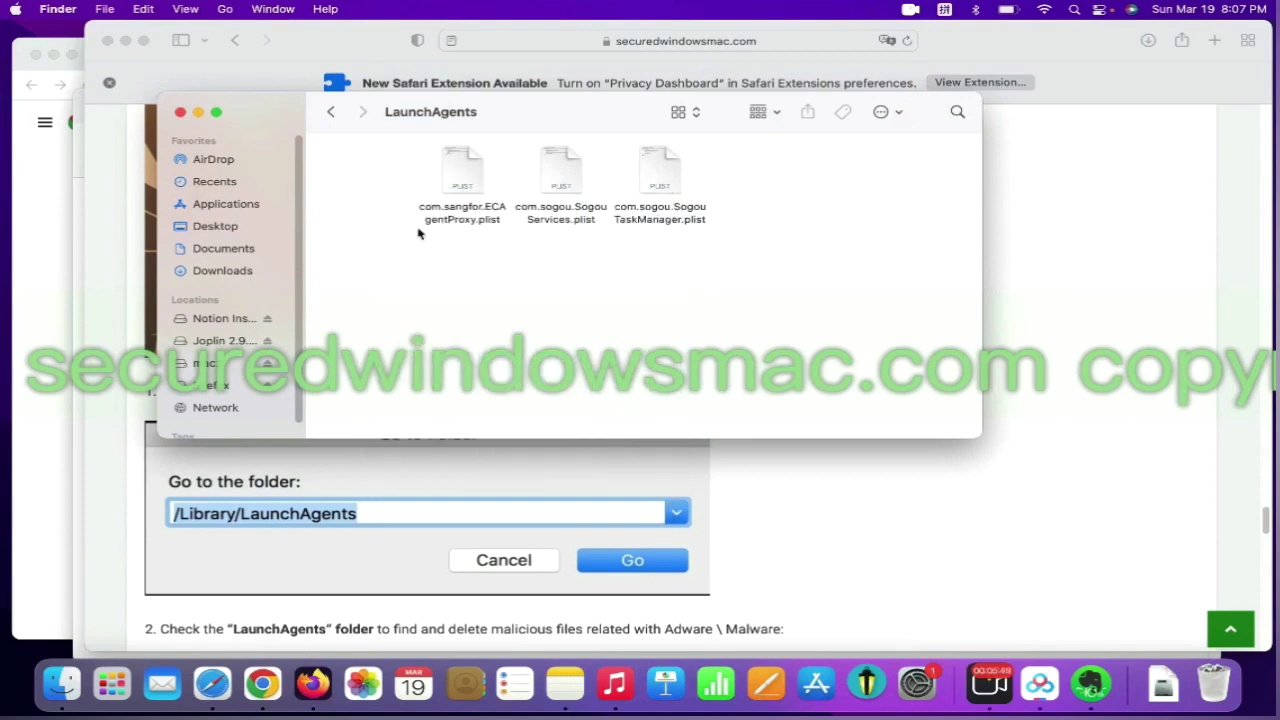
pyautogui.click(929, 498)
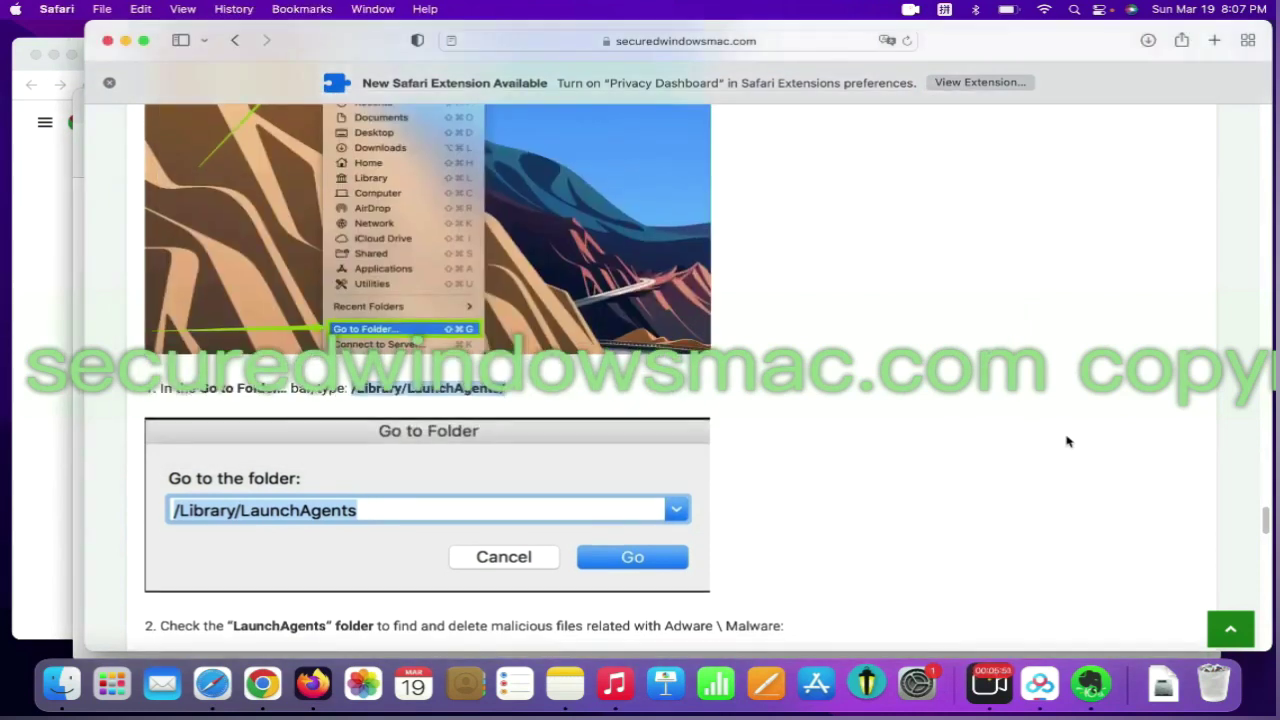
# Use the tutorial's step 3 path to open ~/Library/Application Support/ in Finder's Go to Folder
pyautogui.scroll(-2, 1067, 441)
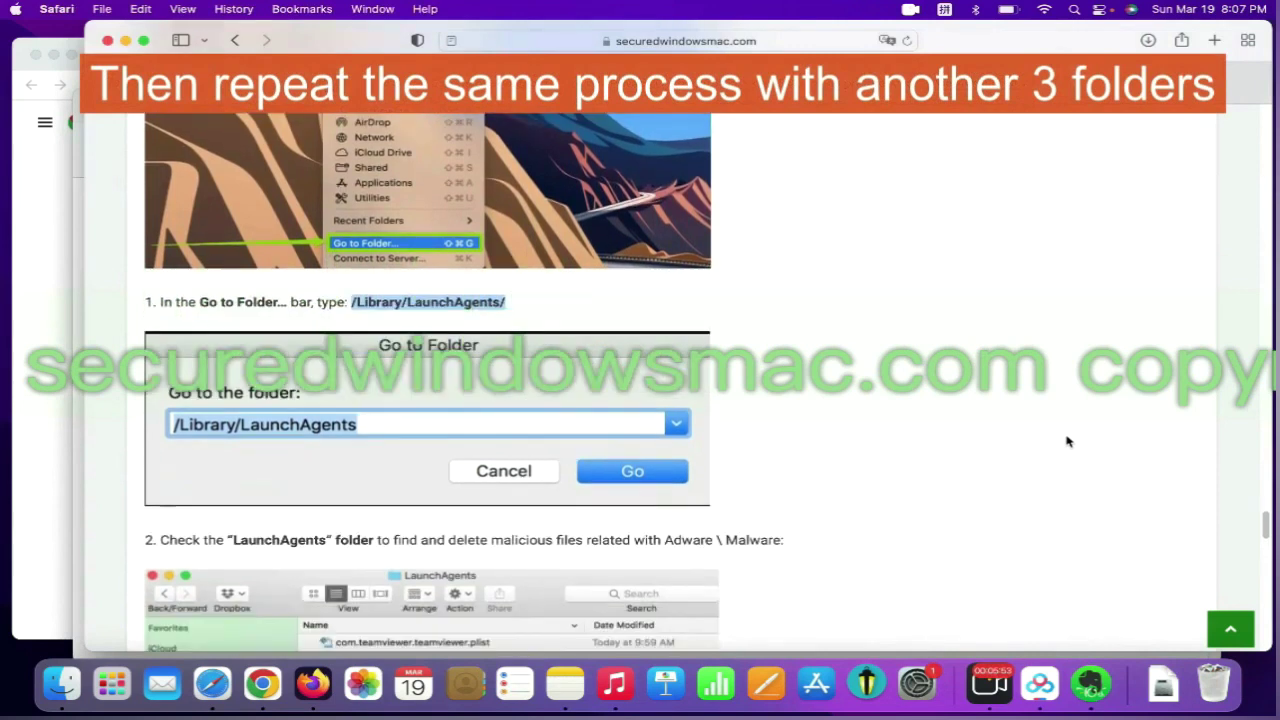
pyautogui.scroll(-10, 1067, 441)
pyautogui.moveTo(347, 176); pyautogui.dragTo(589, 183)
pyautogui.press('super+c')
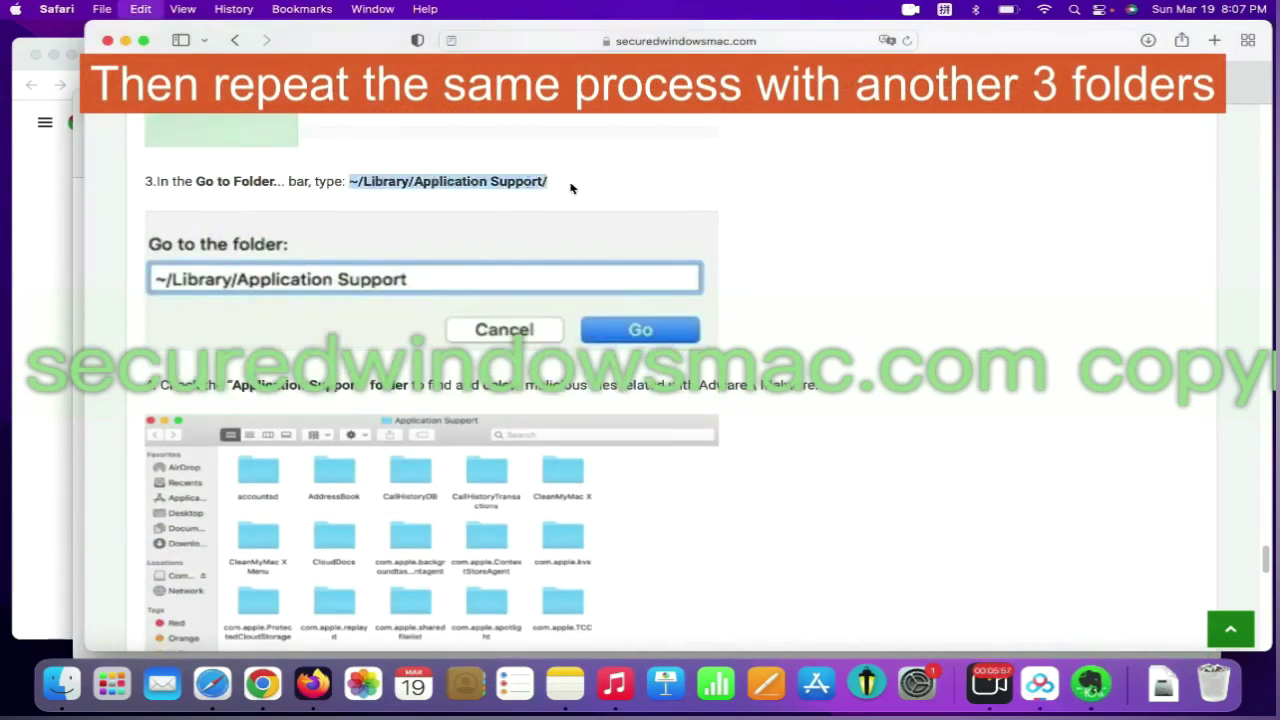
pyautogui.press('super+Tab')
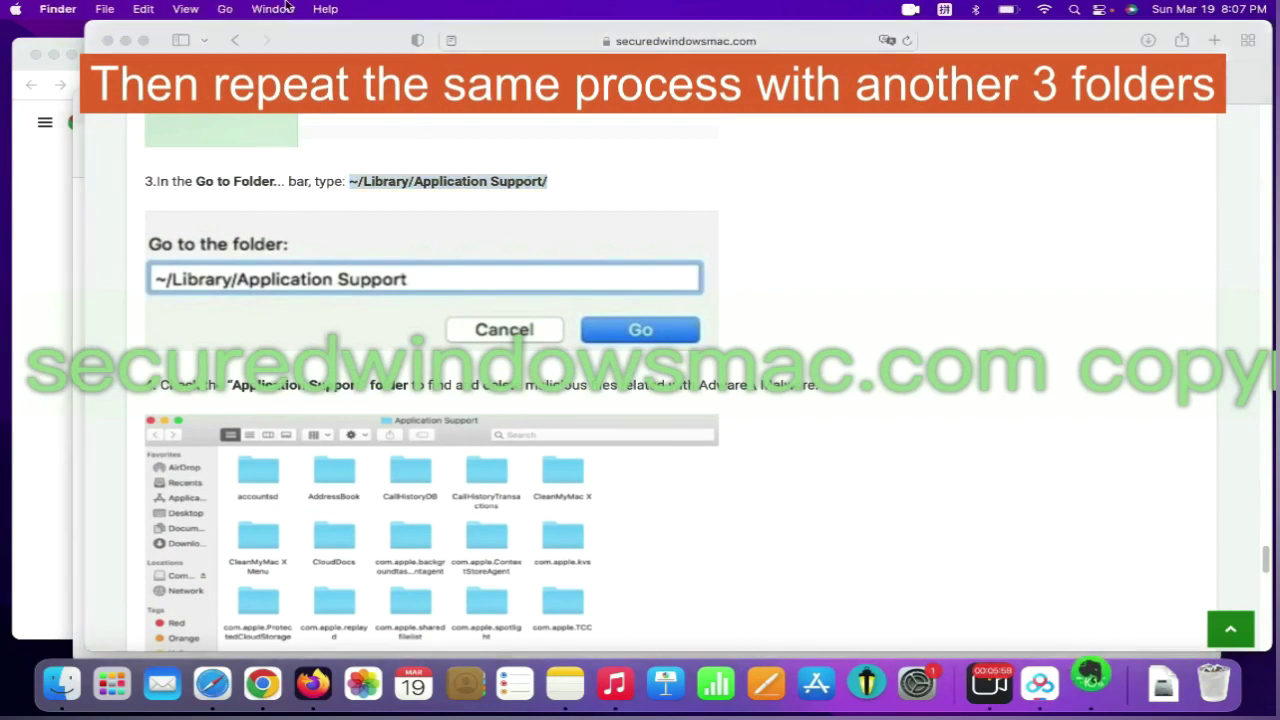
pyautogui.click(225, 8)
pyautogui.click(262, 339)
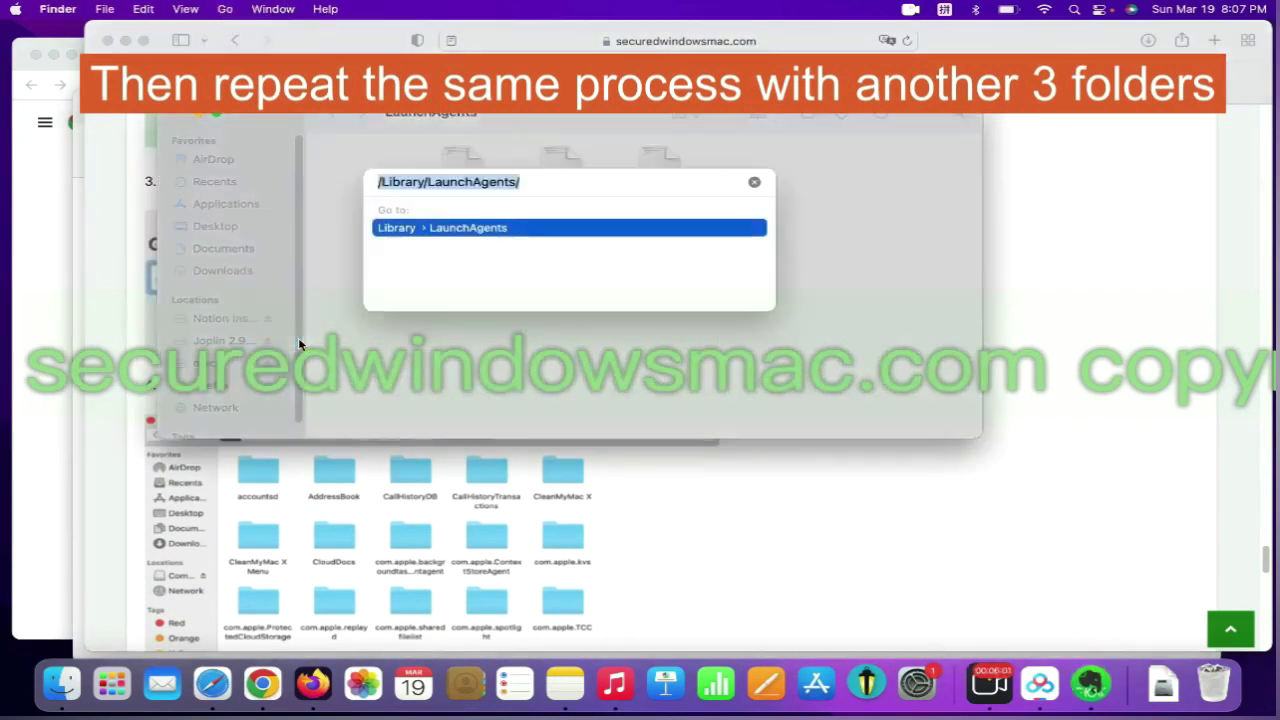
pyautogui.press('super+v')
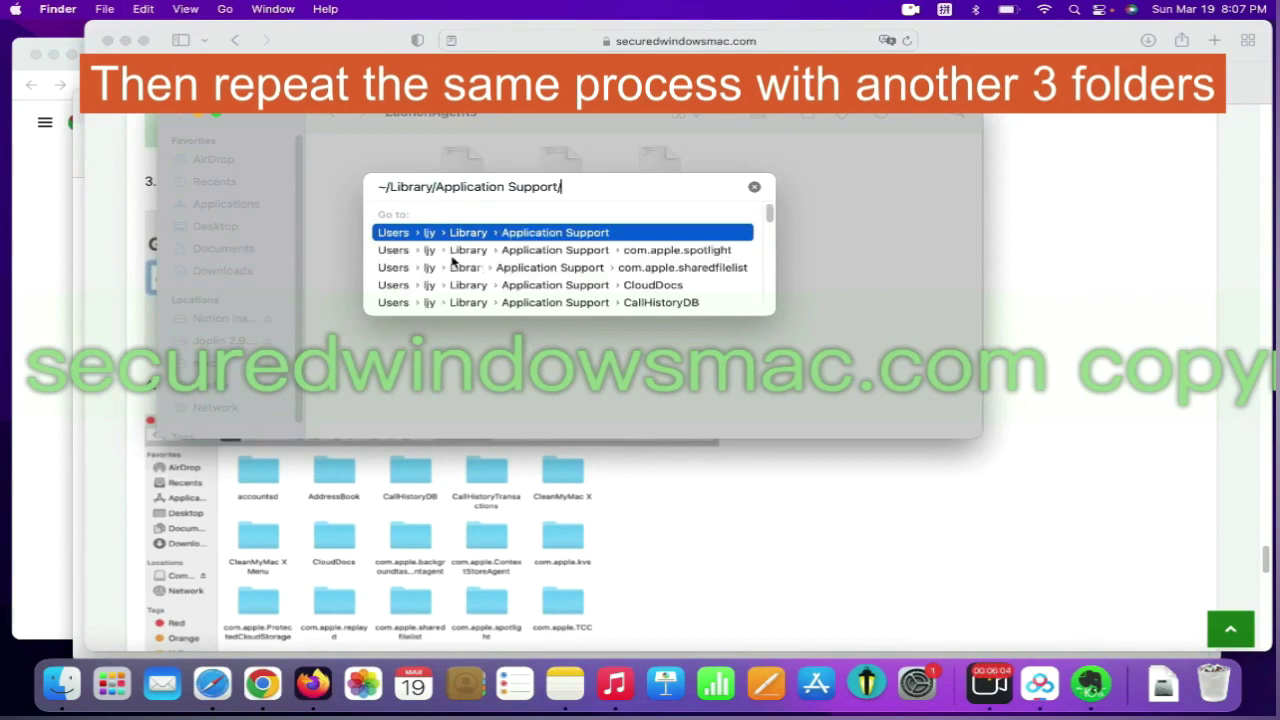
pyautogui.press('Return')
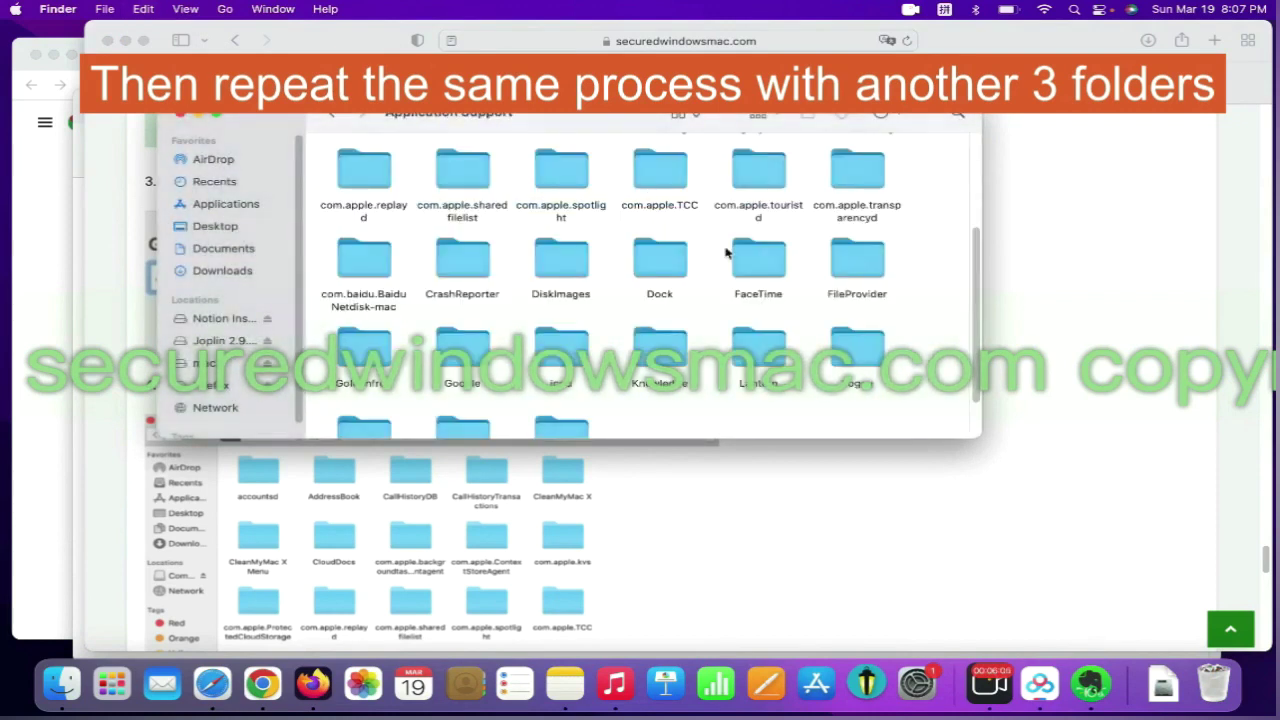
# Move the Goldenfrog folder in Application Support to the Trash
pyautogui.scroll(-1, 640, 280)
pyautogui.scroll(2, 660, 275)
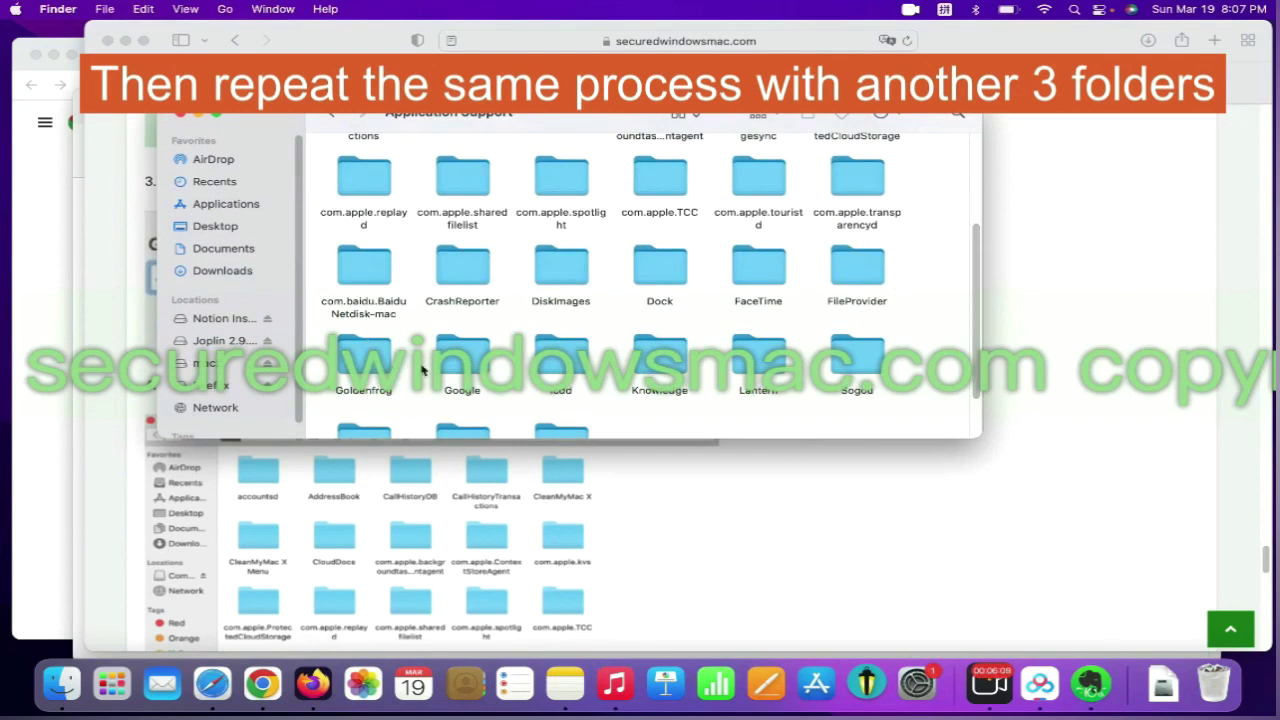
pyautogui.rightClick(372, 362)
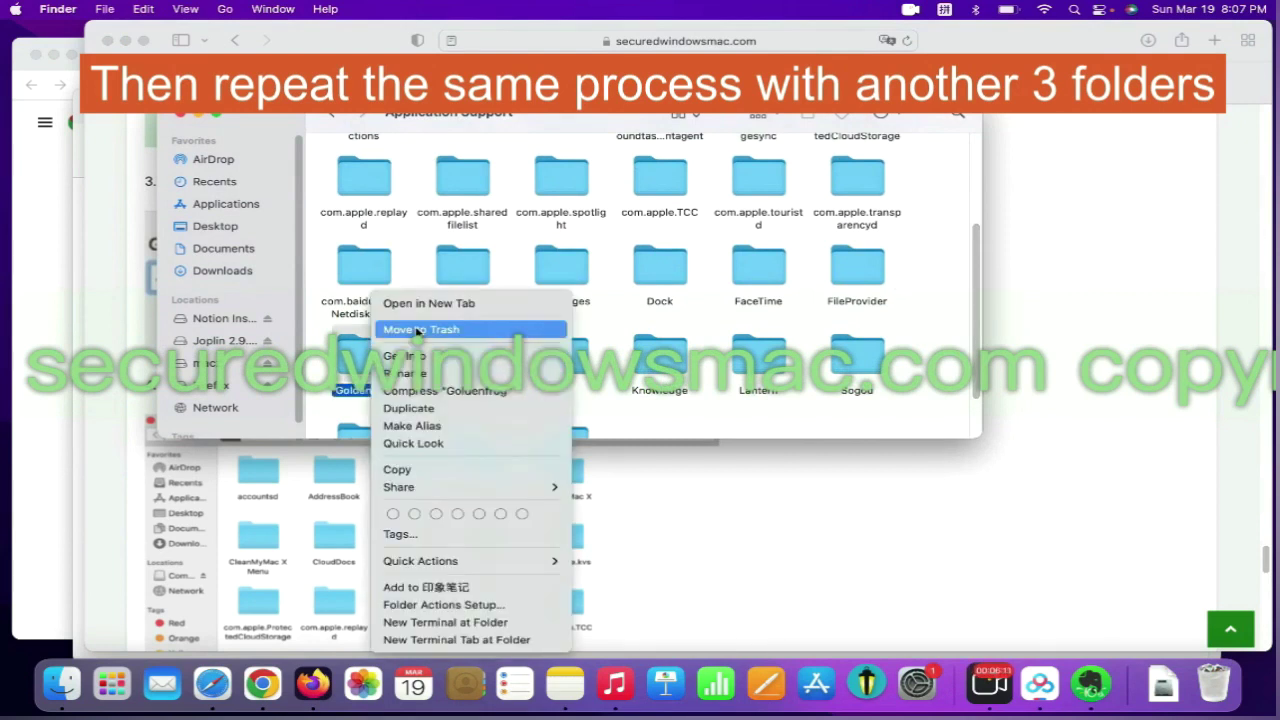
pyautogui.click(1218, 233)
# Copy the ~/Library/LaunchAgents/ path from the tutorial's step 5
pyautogui.scroll(-1, 820, 408)
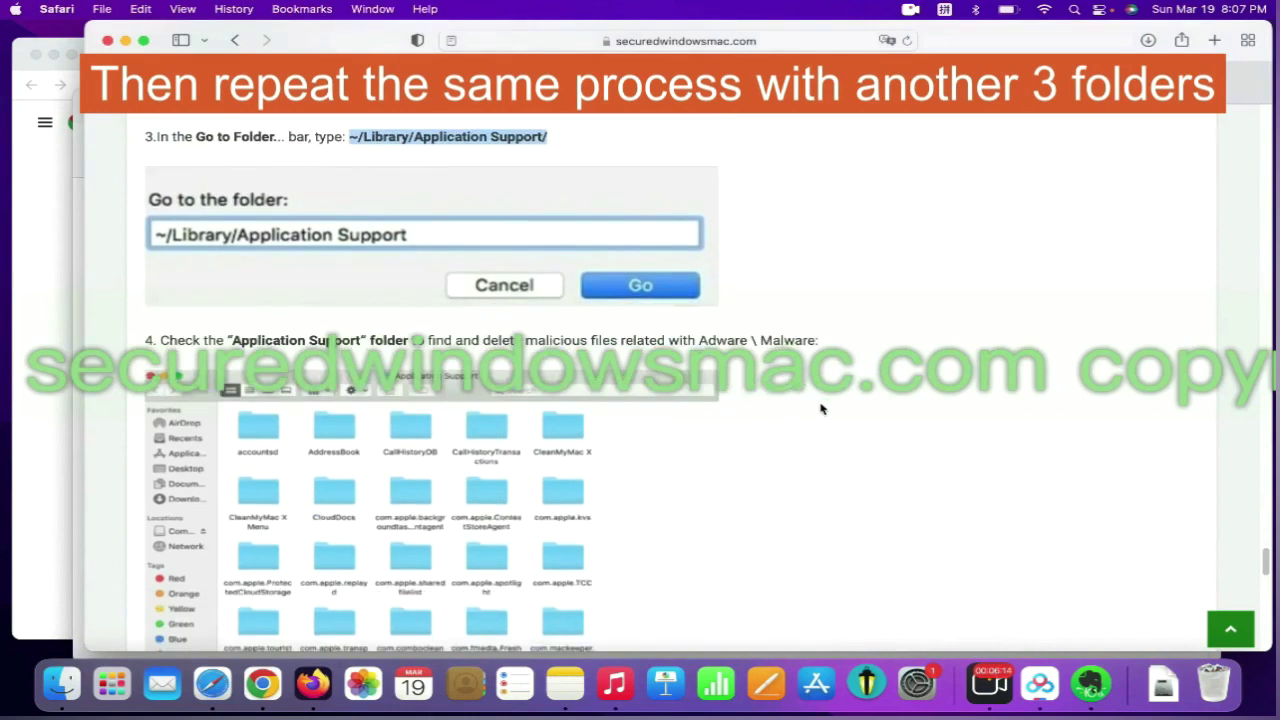
pyautogui.scroll(-6, 820, 408)
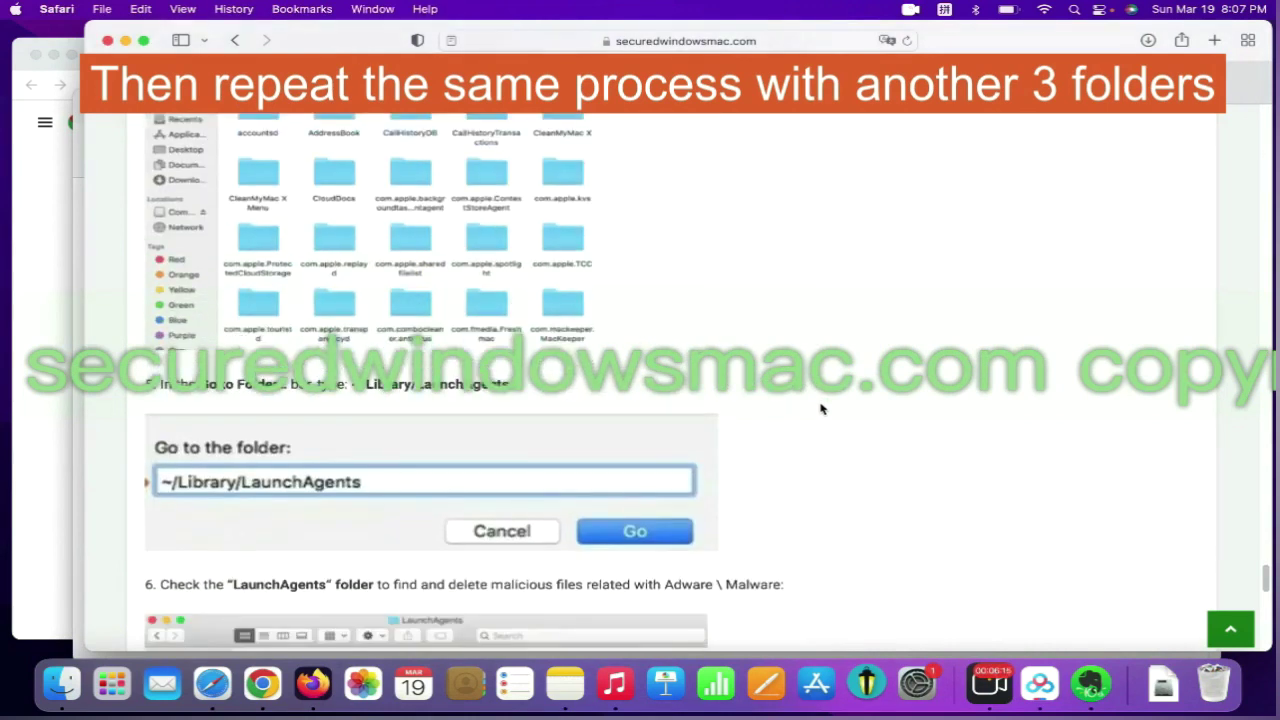
pyautogui.moveTo(352, 390); pyautogui.dragTo(533, 390)
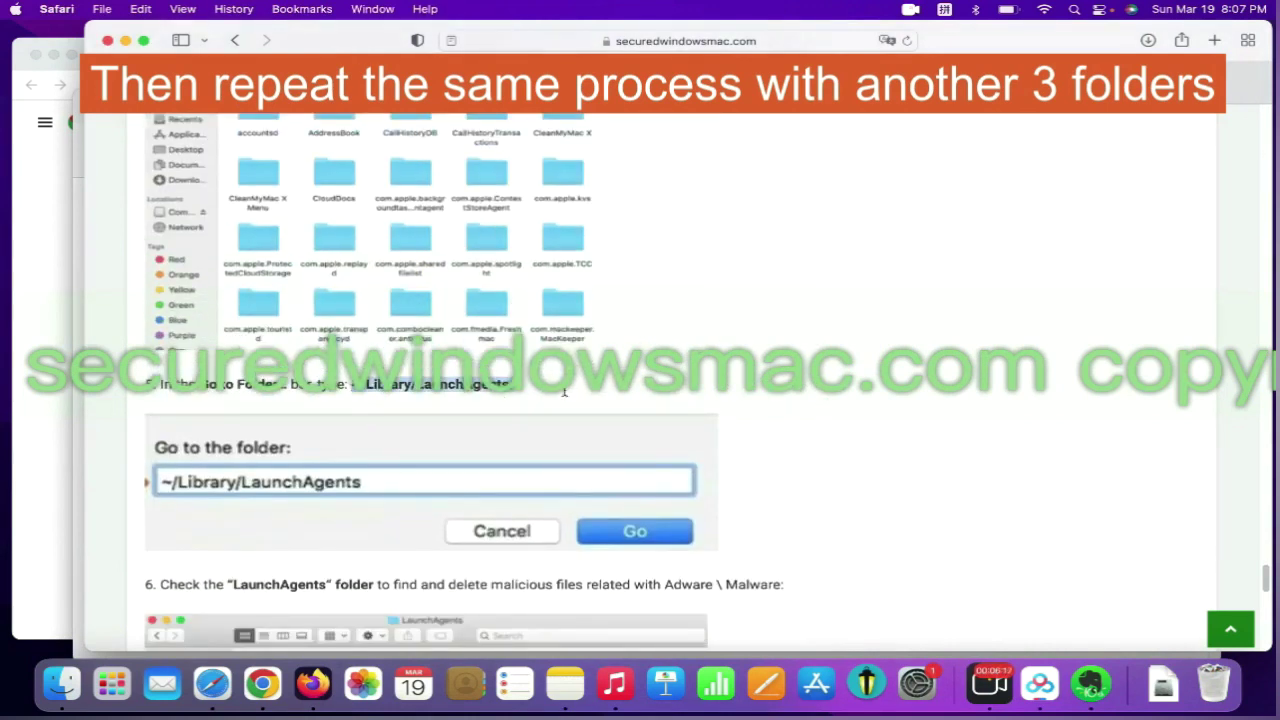
pyautogui.rightClick(488, 391)
pyautogui.click(543, 454)
# Open ~/Library/LaunchAgents in Finder and move org.getlantern.plist to the Trash
pyautogui.click(62, 683)
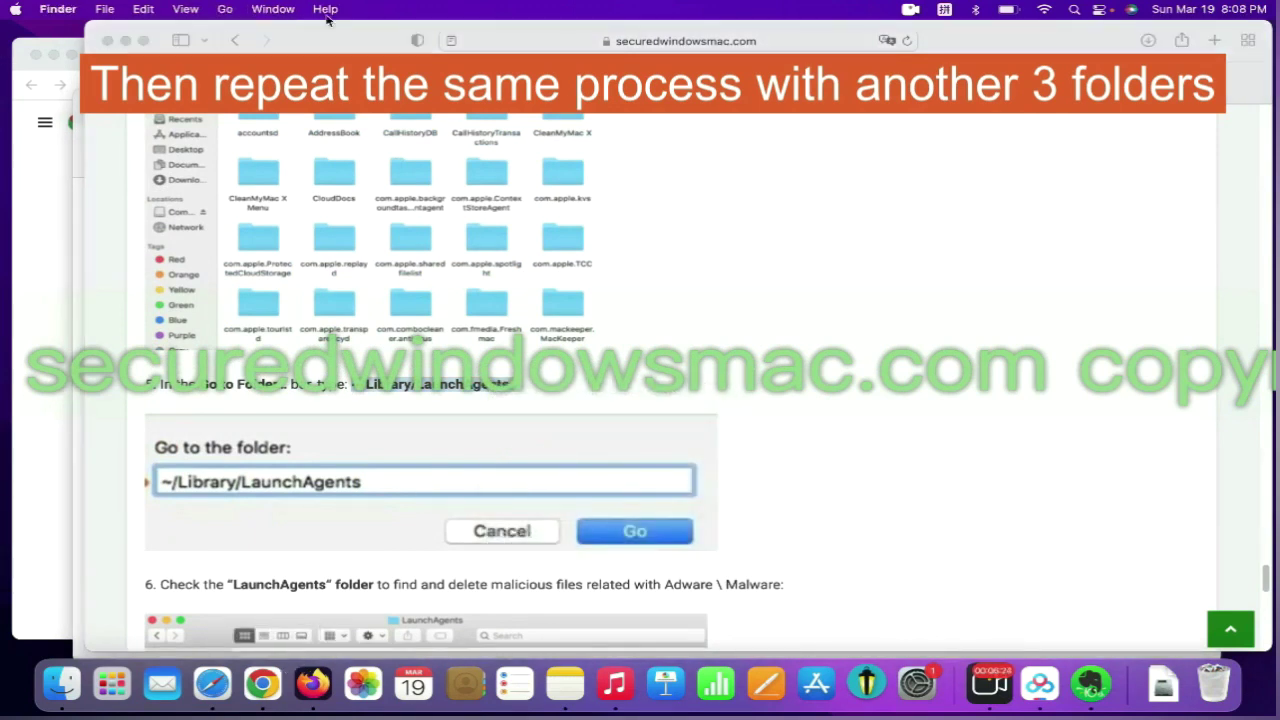
pyautogui.click(226, 9)
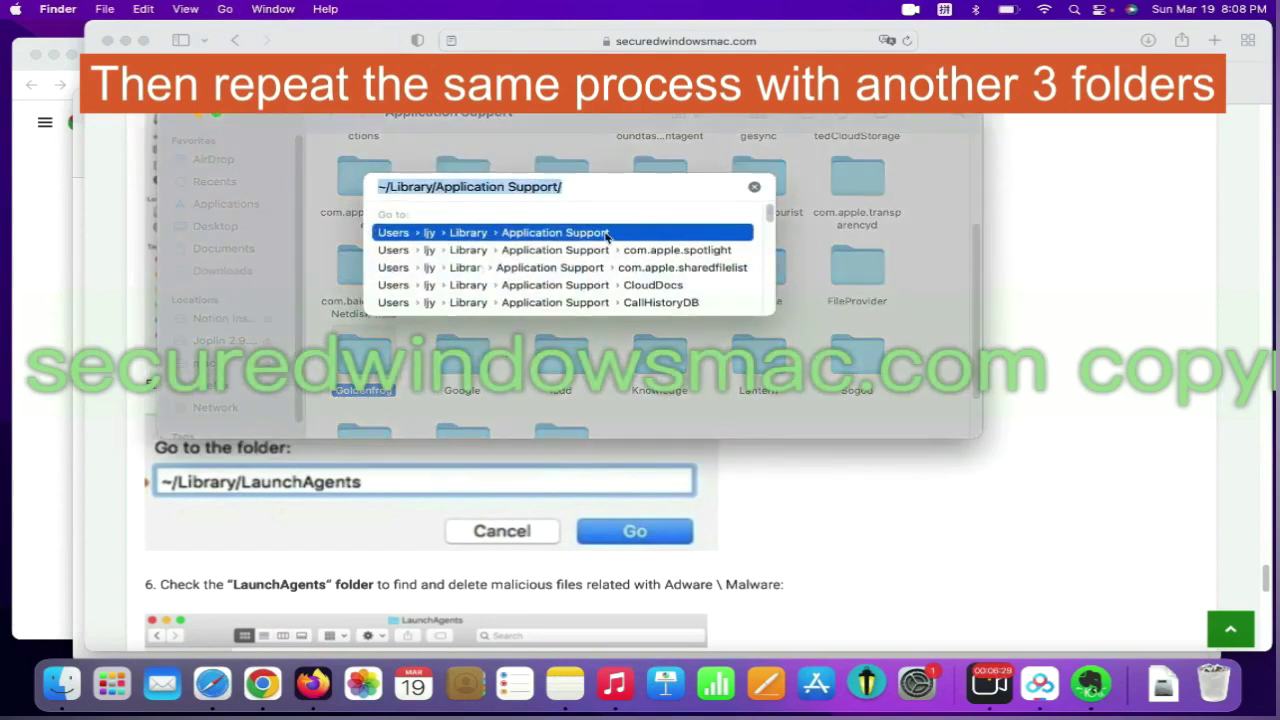
pyautogui.press('super+v')
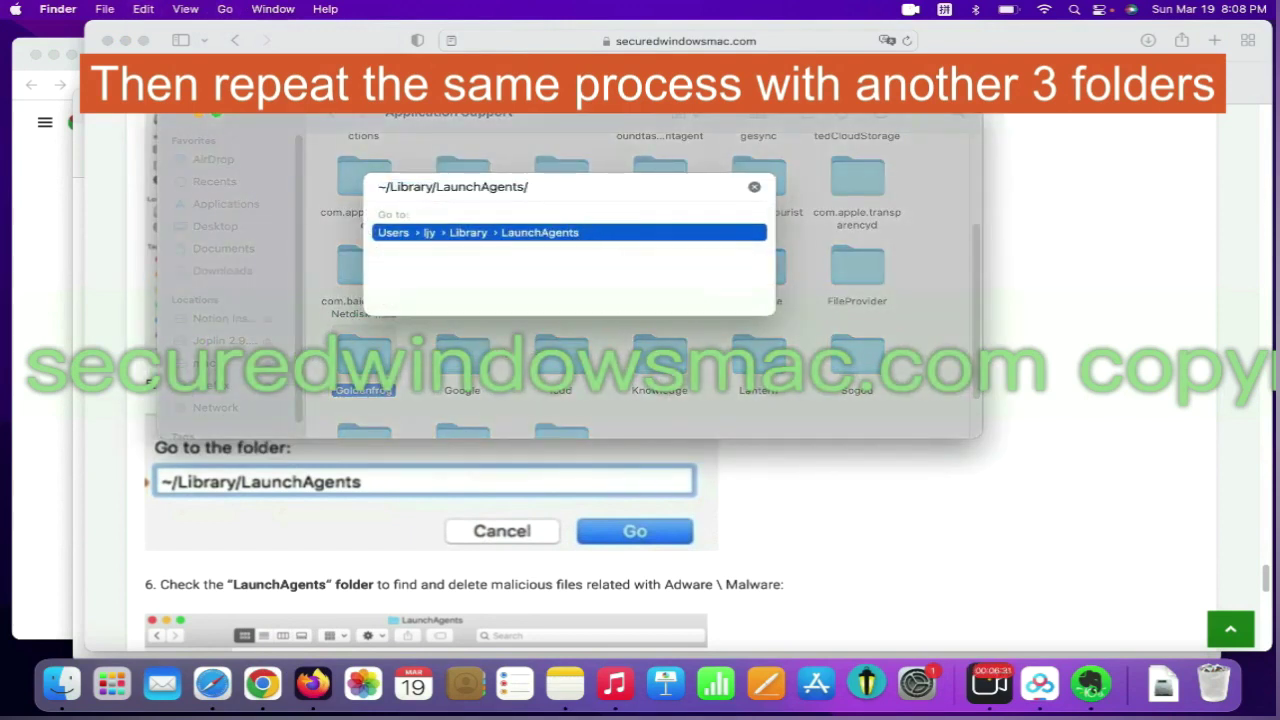
pyautogui.press('Return')
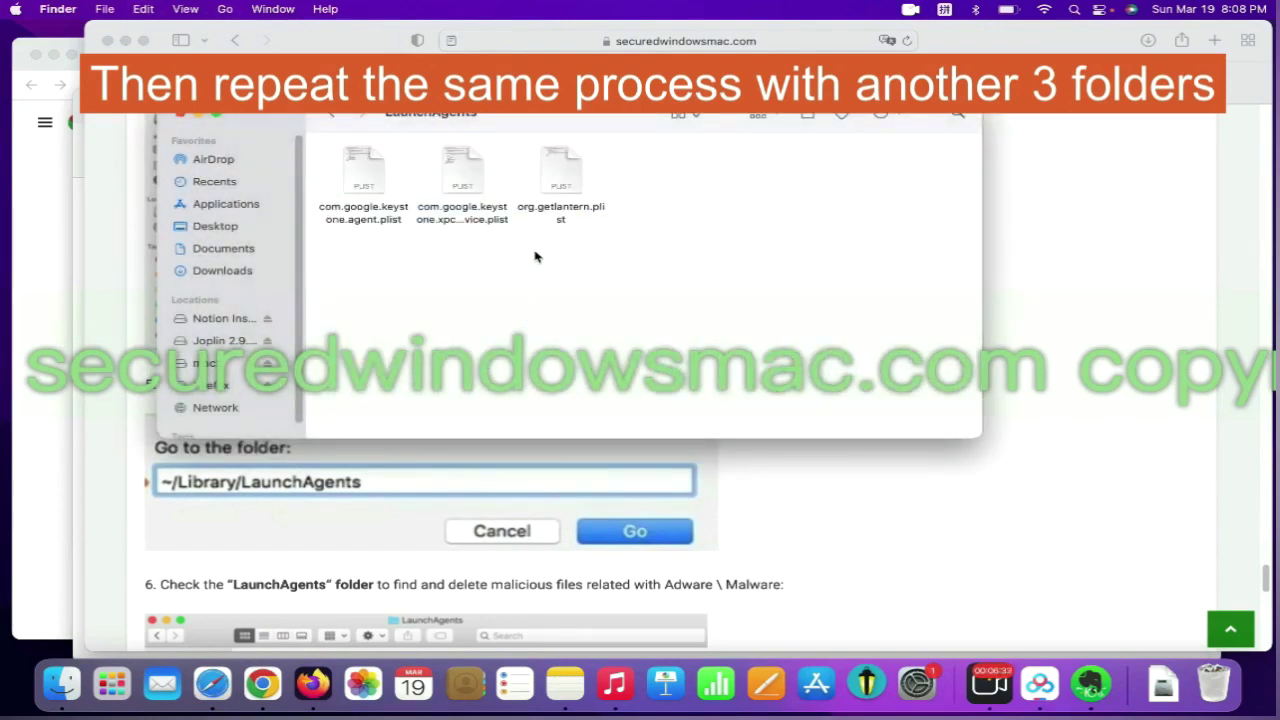
pyautogui.rightClick(537, 209)
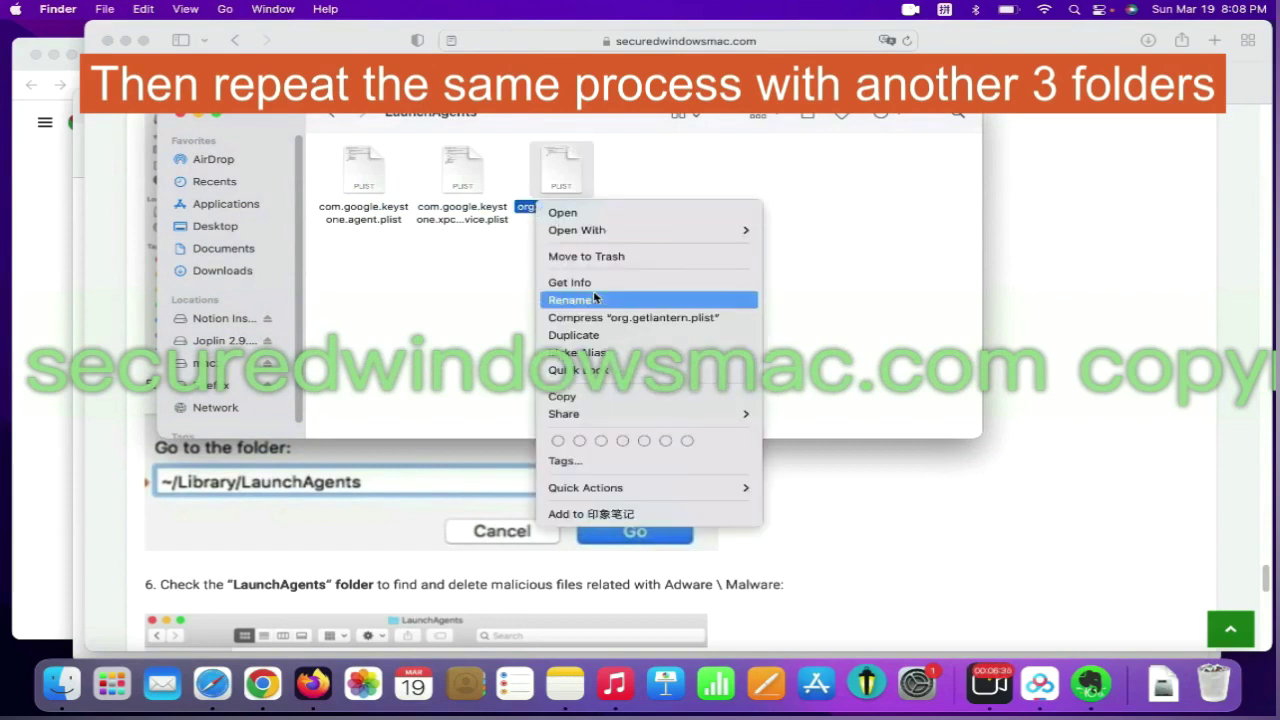
pyautogui.click(1080, 272)
# Copy the /Library/LaunchDaemons/ path from the tutorial's step 7
pyautogui.scroll(-5, 861, 472)
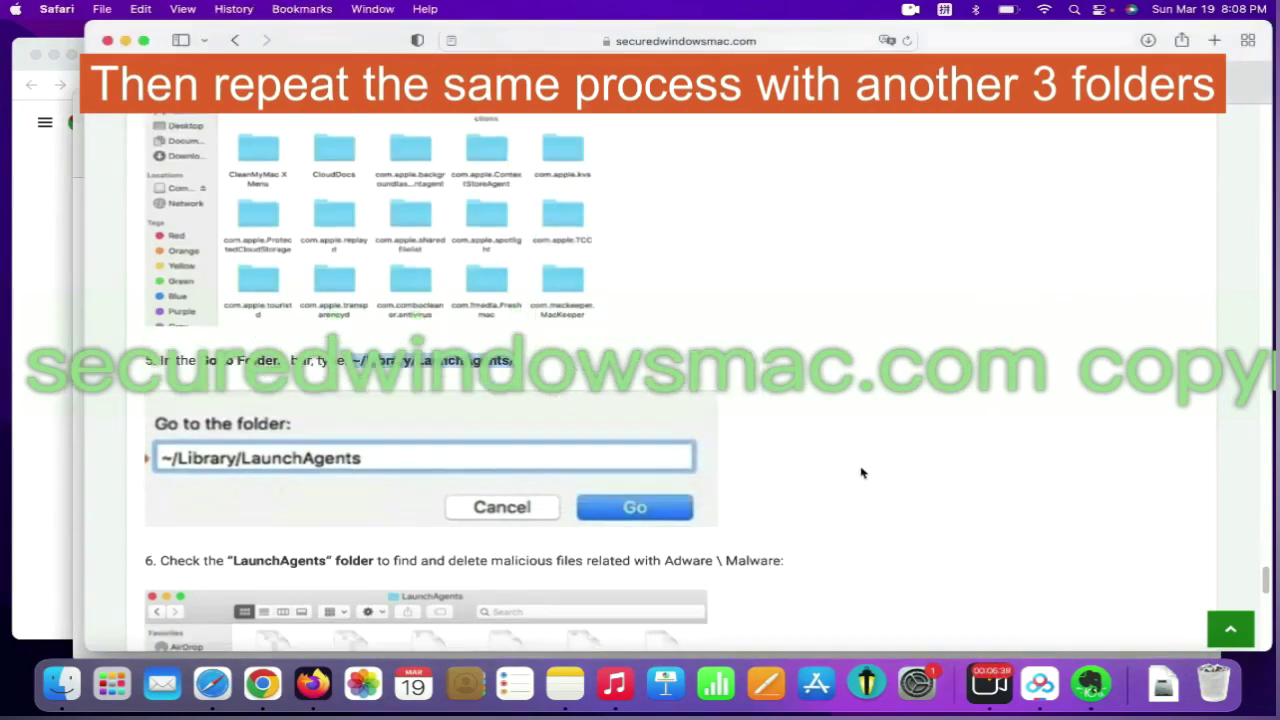
pyautogui.scroll(-1, 860, 471)
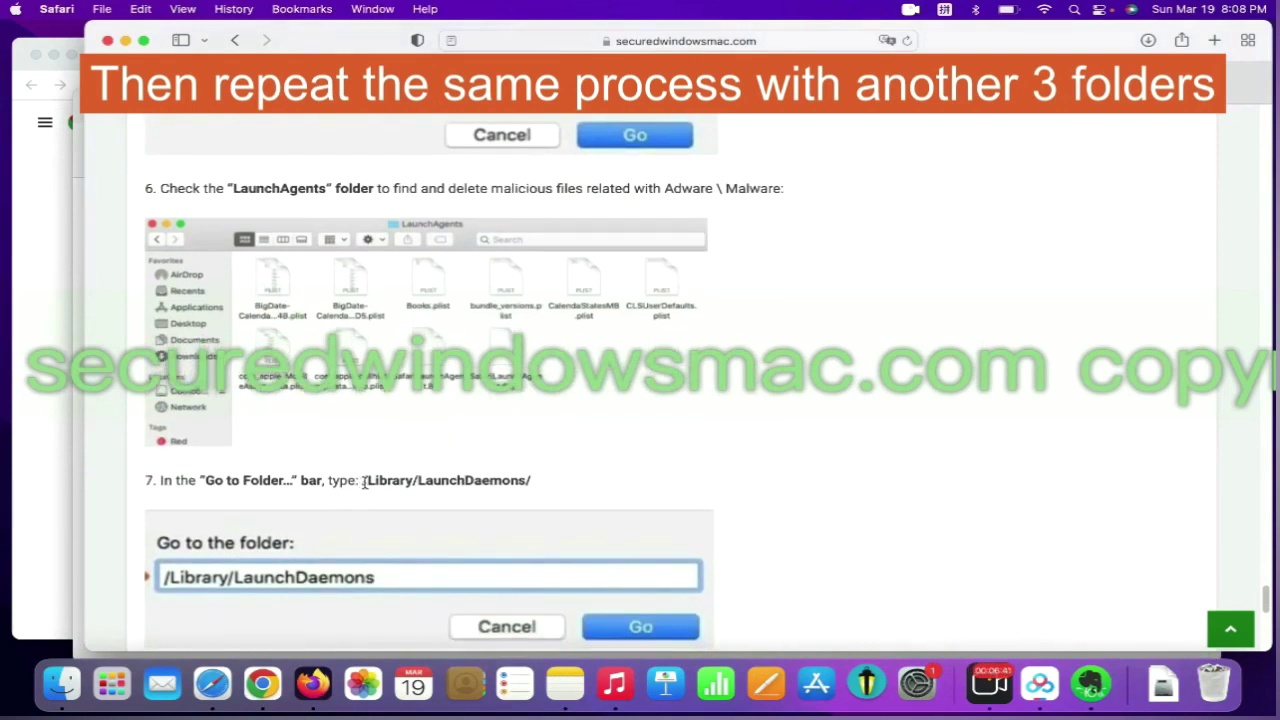
pyautogui.moveTo(363, 481); pyautogui.dragTo(549, 481)
pyautogui.rightClick(512, 481)
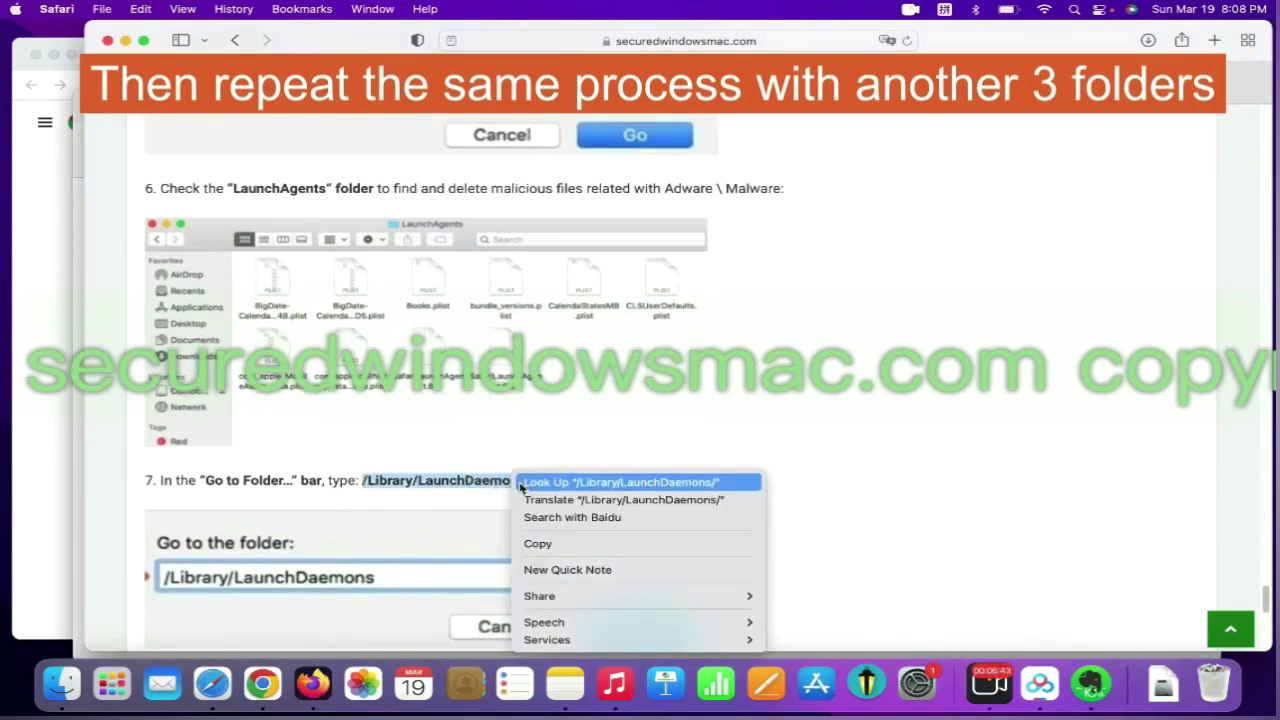
pyautogui.click(562, 543)
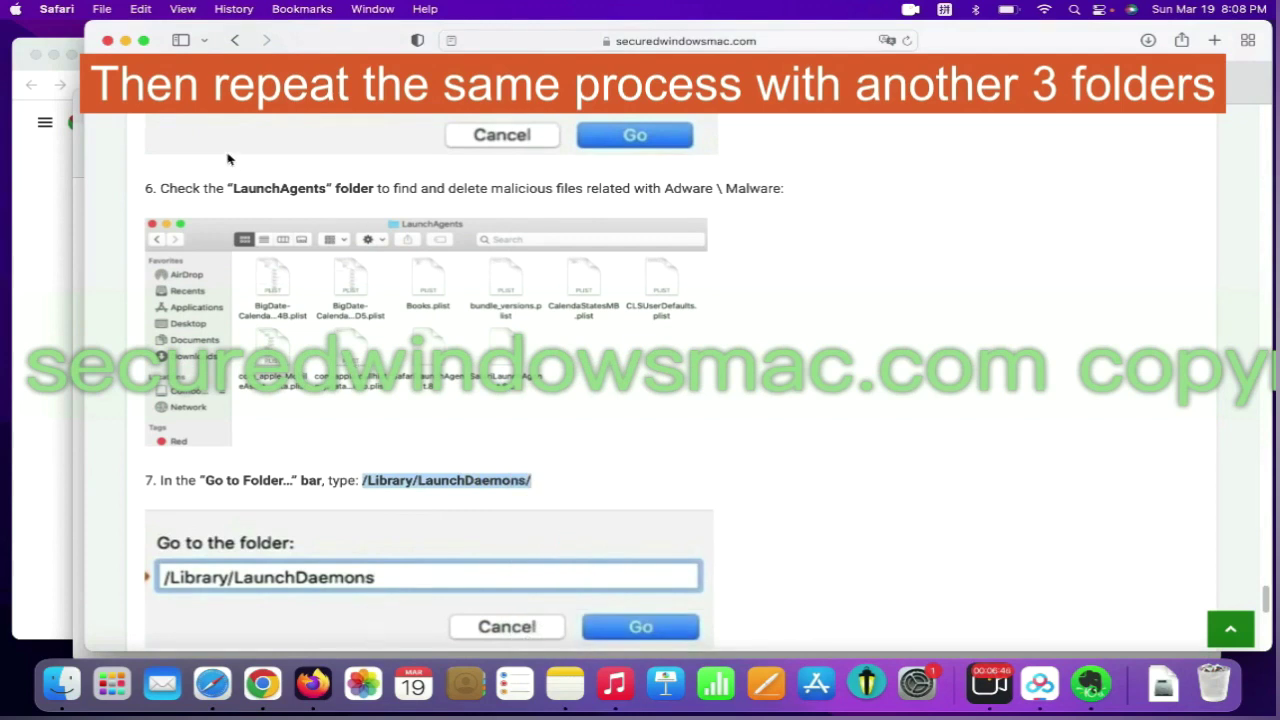
# Open /Library/LaunchDaemons in Finder and move vyprvpnservice.plist to the Trash
pyautogui.click(225, 9)
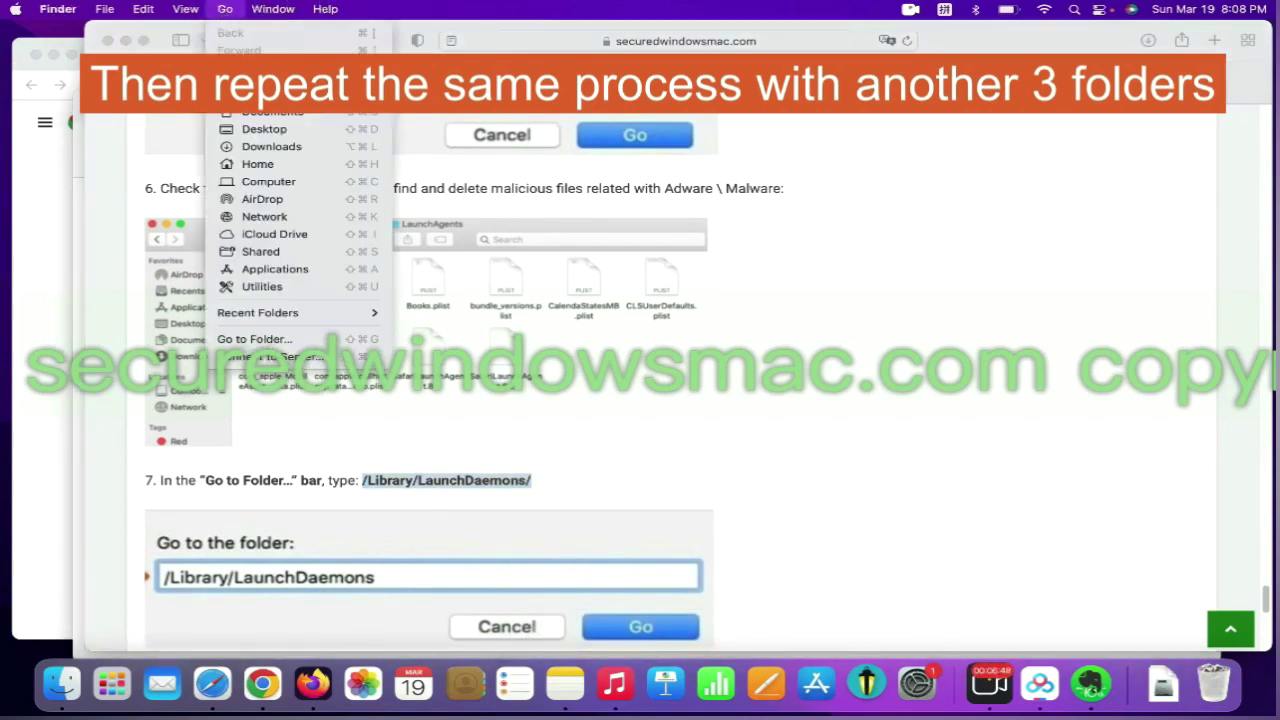
pyautogui.click(292, 341)
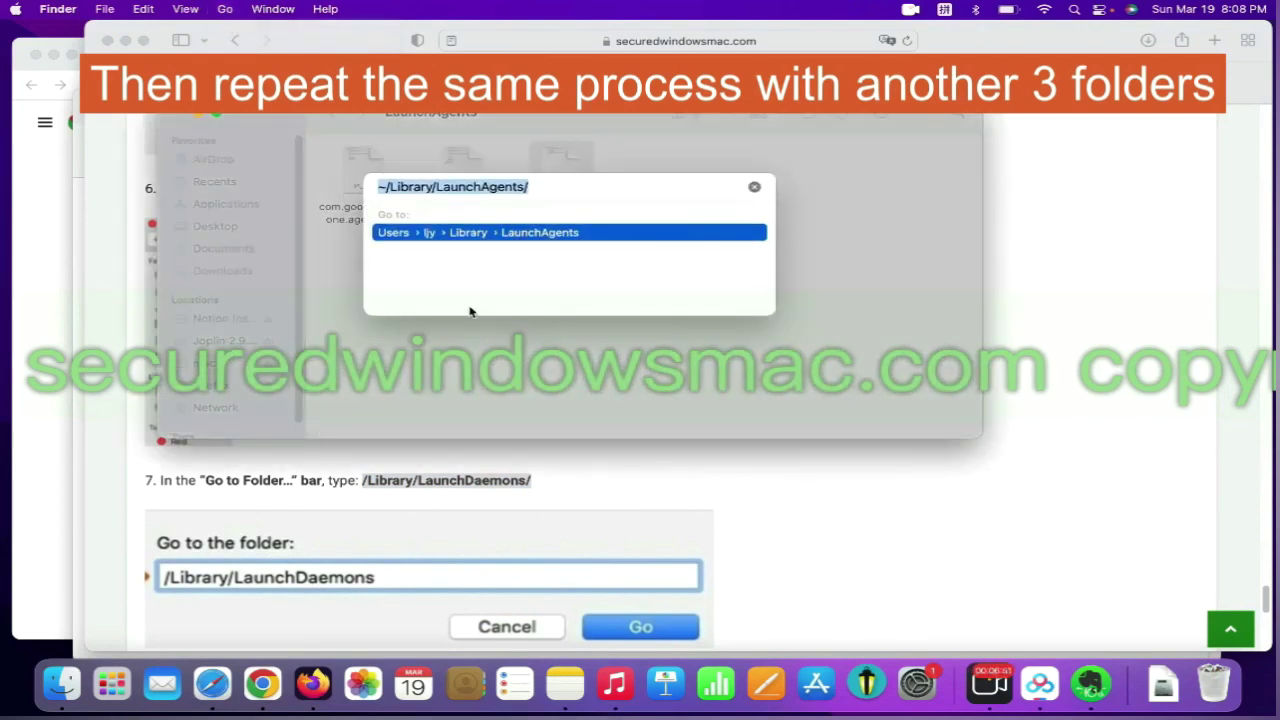
pyautogui.press('super+v')
pyautogui.press('Return')
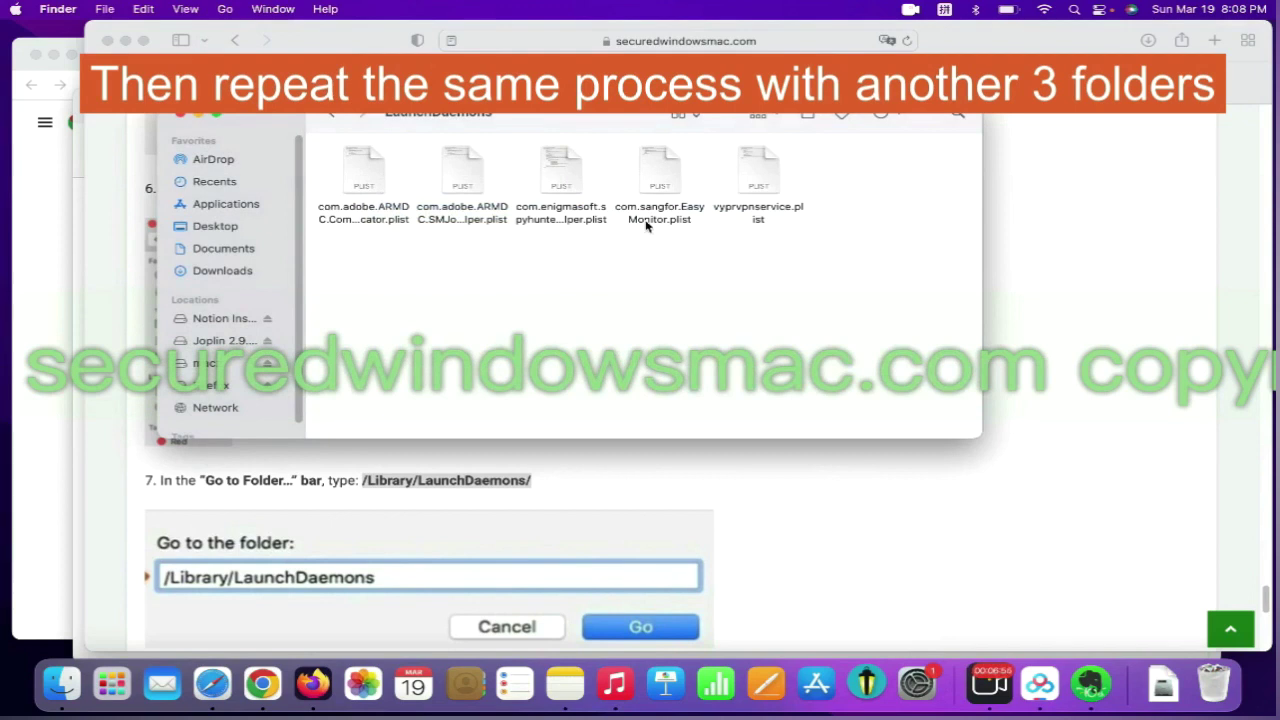
pyautogui.rightClick(768, 184)
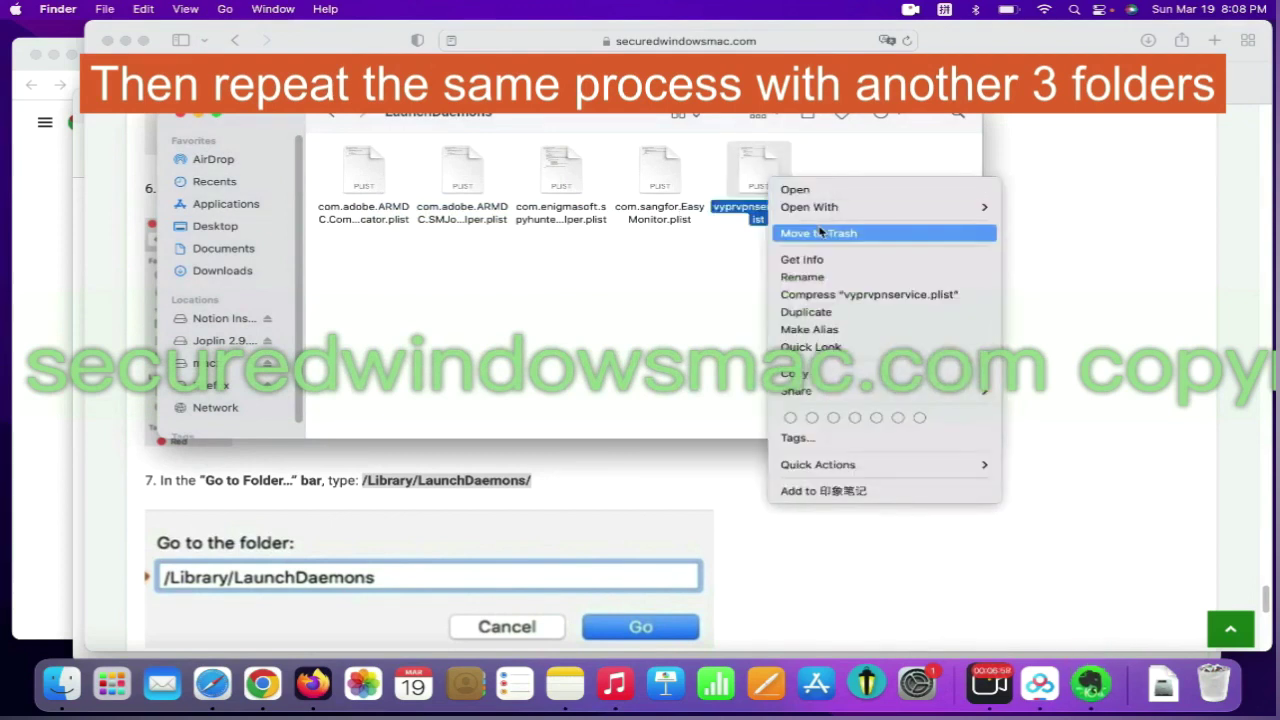
pyautogui.click(1150, 382)
# Start the Download SpyHunter For Mac OS (Free Trial) link from the tutorial
pyautogui.scroll(-5, 1140, 390)
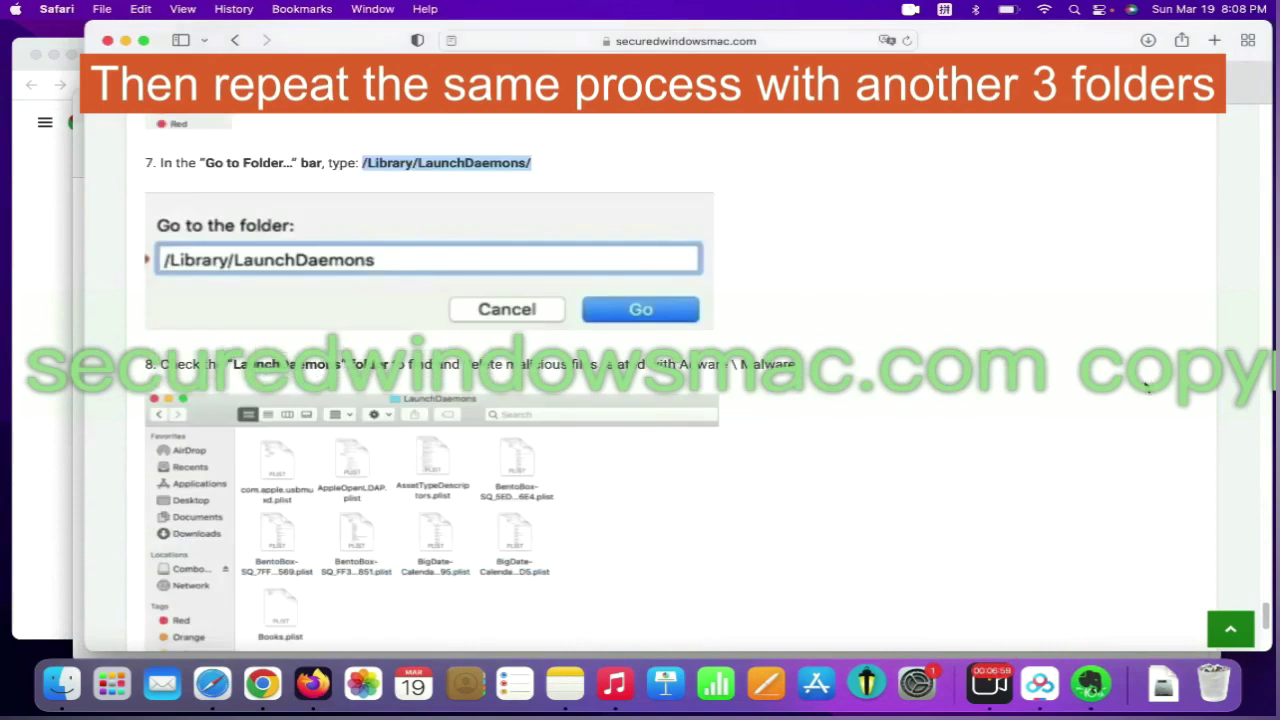
pyautogui.scroll(-1, 1140, 390)
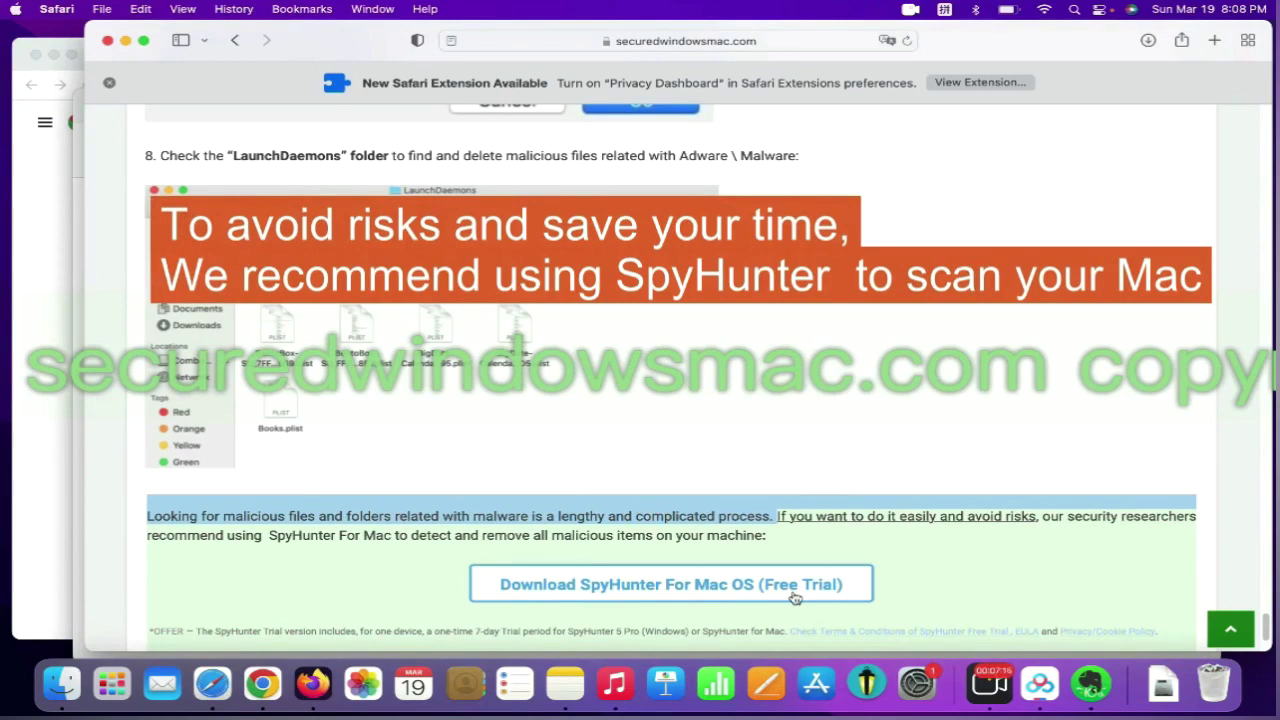
pyautogui.click(795, 597)
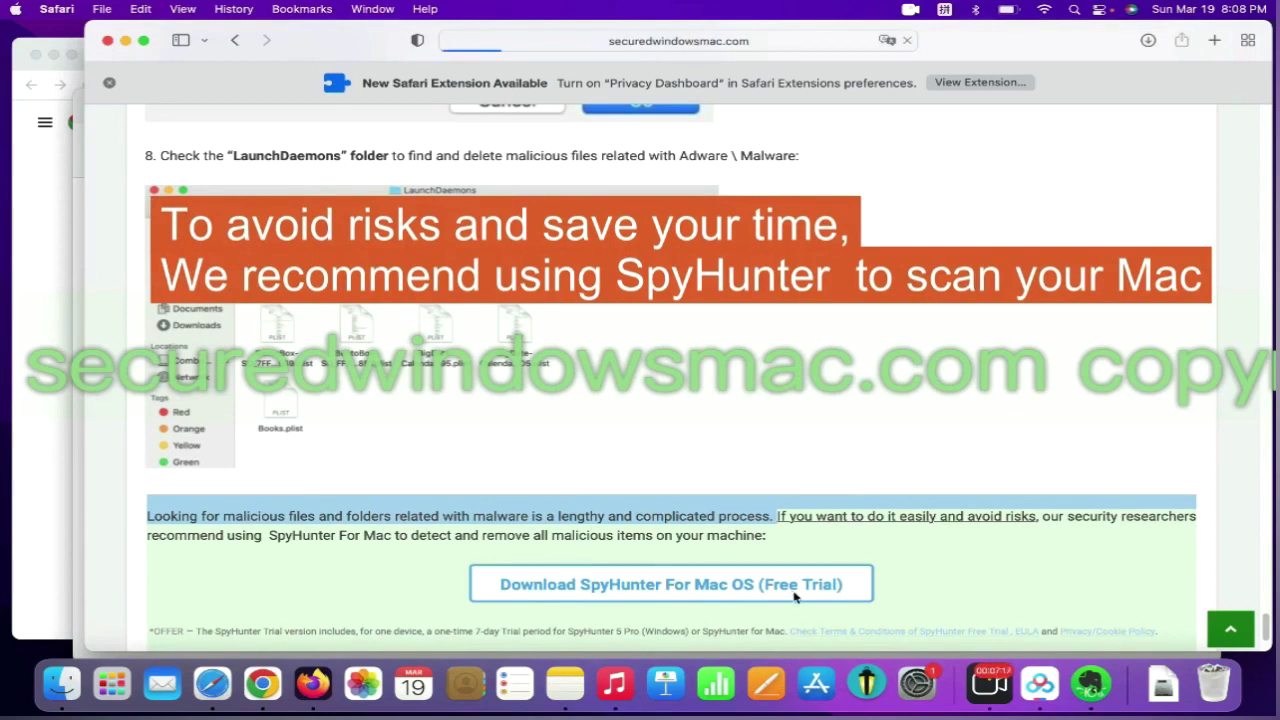